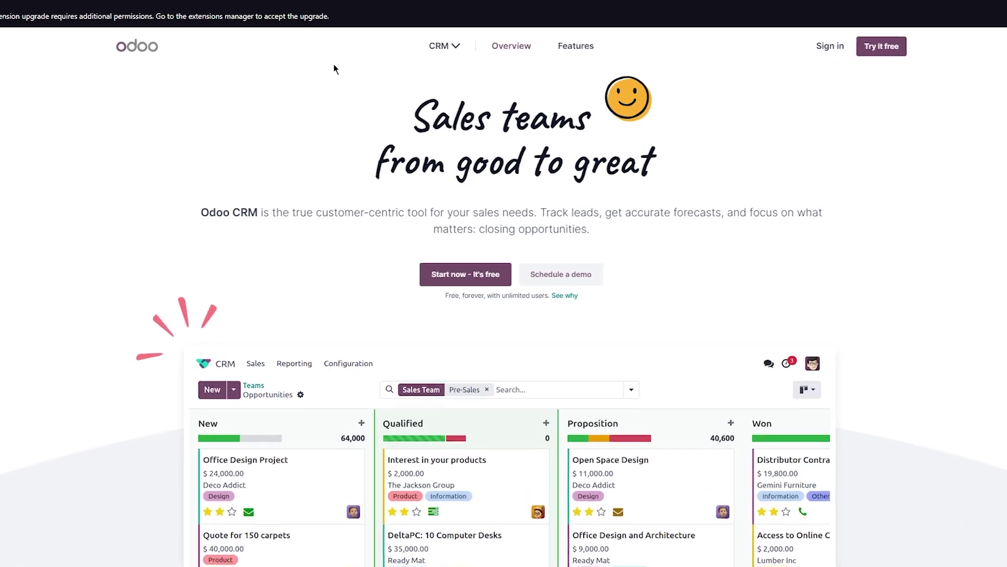
Browse the full Odoo apps menu, then start the free CRM trial with 'Start now - It's free'
{"action": "left_click", "coordinate": [445, 47]}
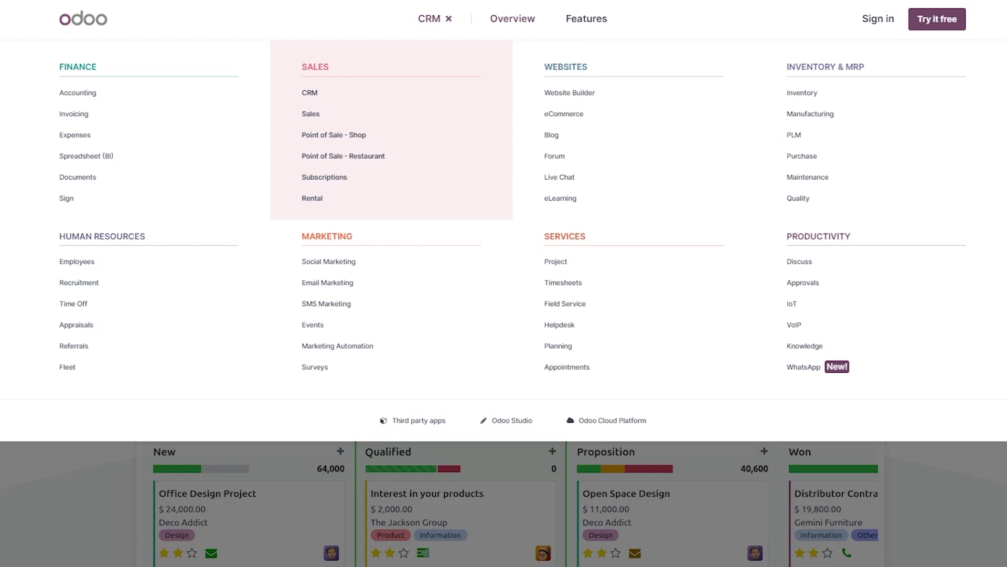
{"action": "scroll", "coordinate": [882, 335], "scroll_direction": "down", "scroll_amount": 5}
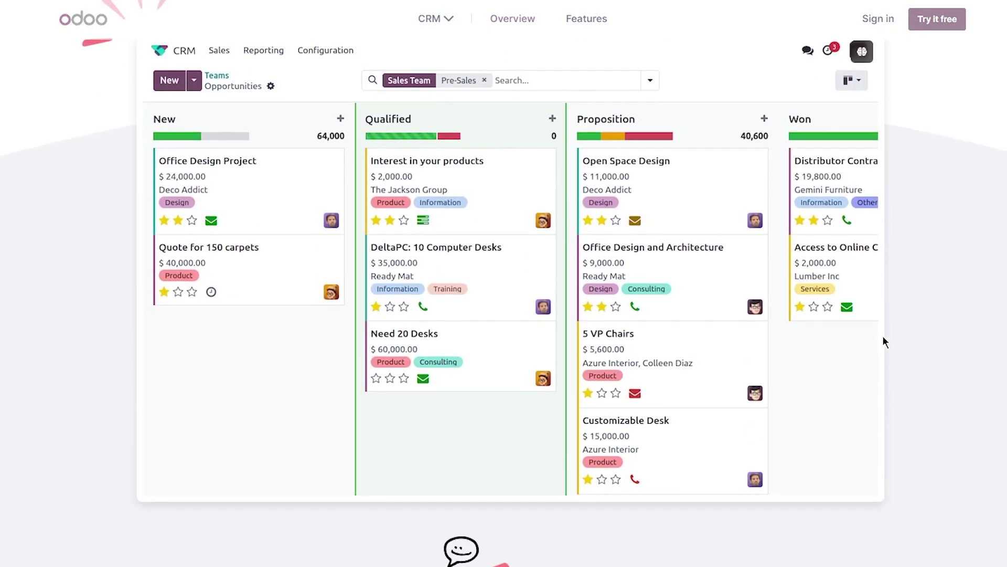
{"action": "scroll", "coordinate": [882, 335], "scroll_direction": "up", "scroll_amount": 6}
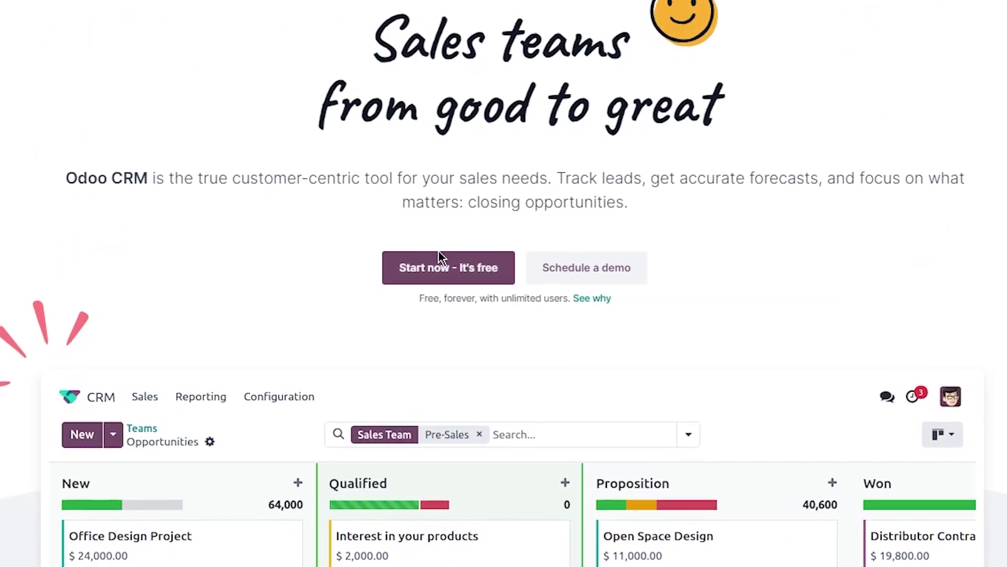
{"action": "left_click", "coordinate": [428, 268]}
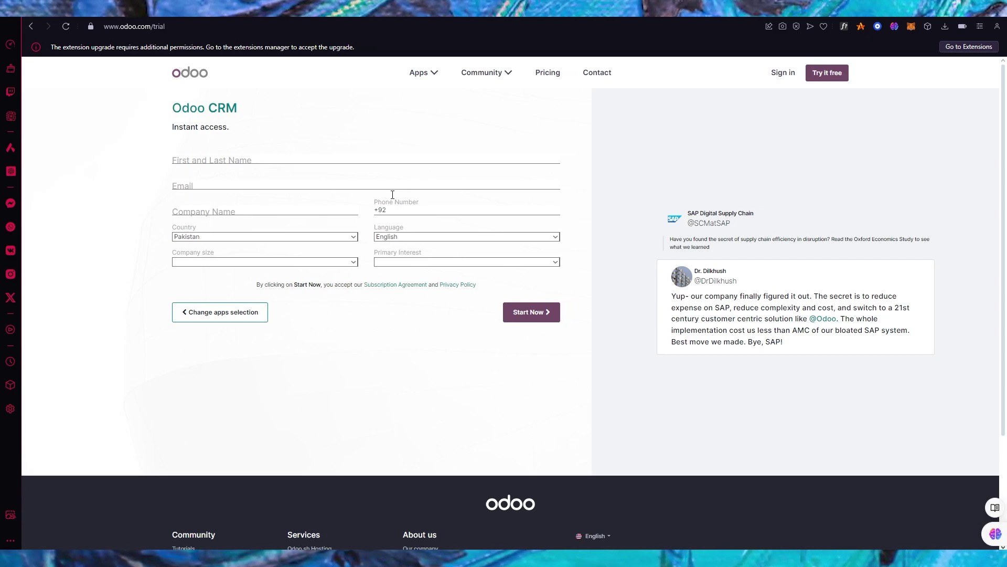
Fill the full name from saved suggestions and paste the temporary mailbox address as email
{"action": "left_click", "coordinate": [230, 157]}
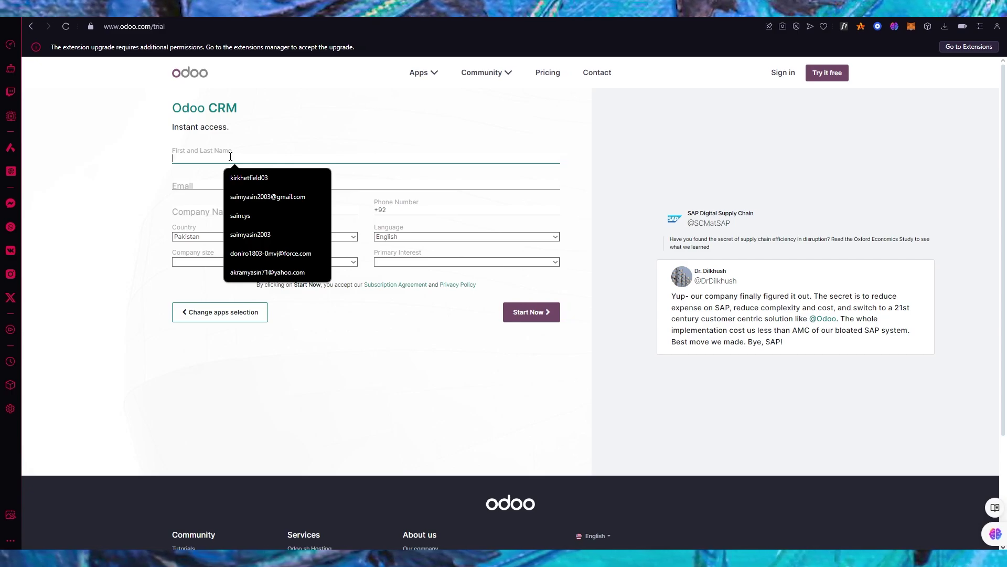
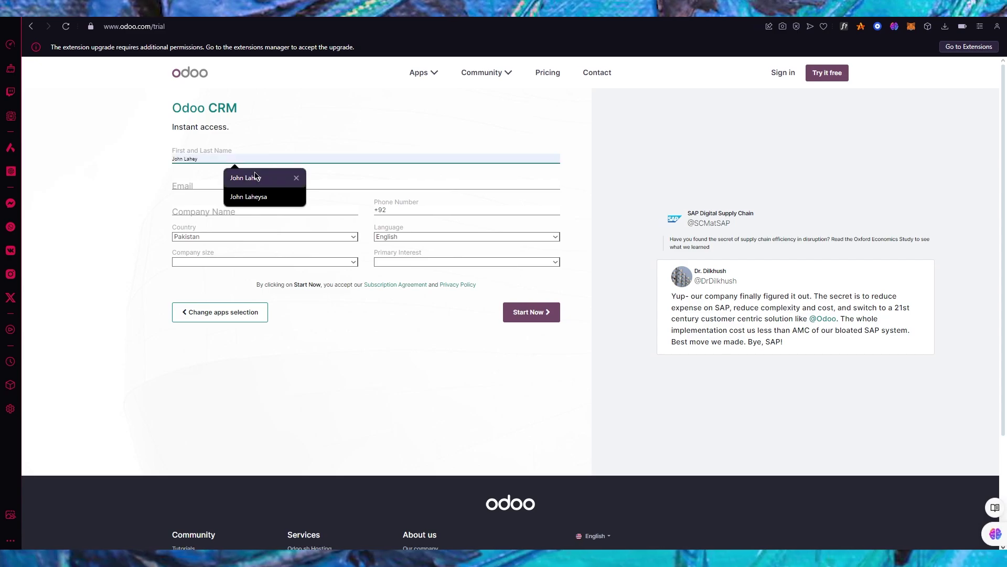
{"action": "left_click", "coordinate": [233, 177]}
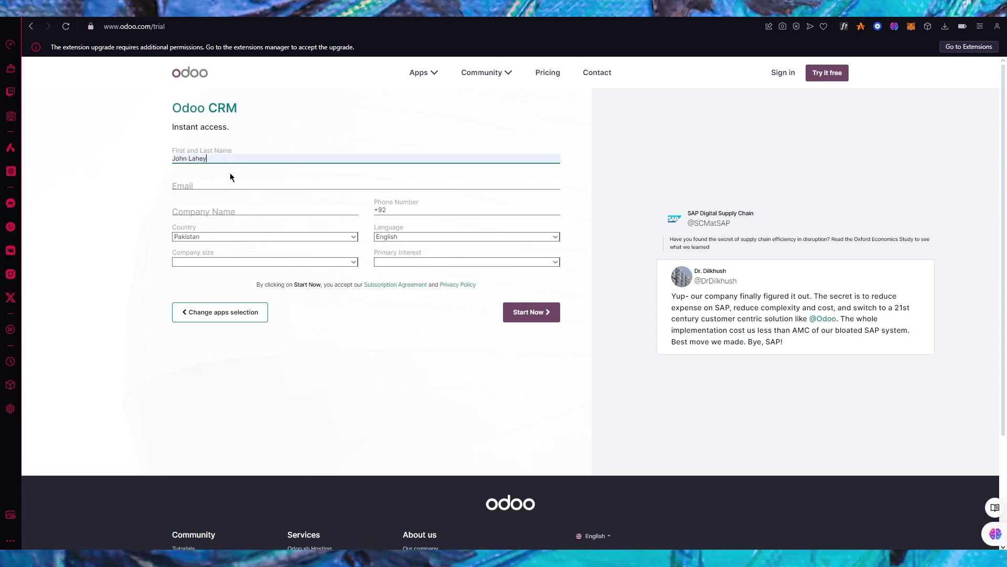
{"action": "left_click", "coordinate": [231, 183]}
{"action": "key", "text": "ctrl+Tab"}
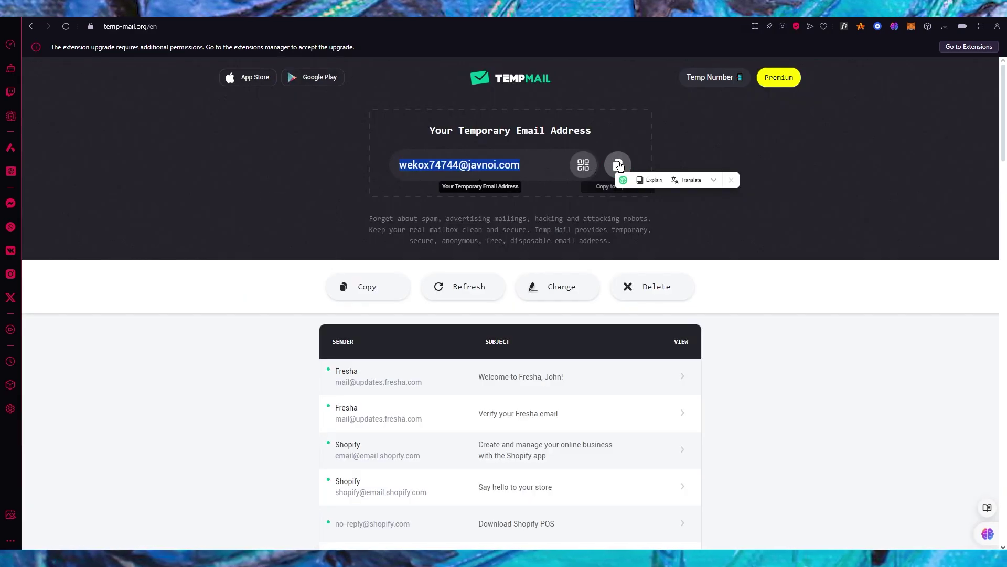
{"action": "left_click", "coordinate": [618, 164]}
{"action": "key", "text": "ctrl+shift+Tab"}
{"action": "left_click", "coordinate": [281, 184]}
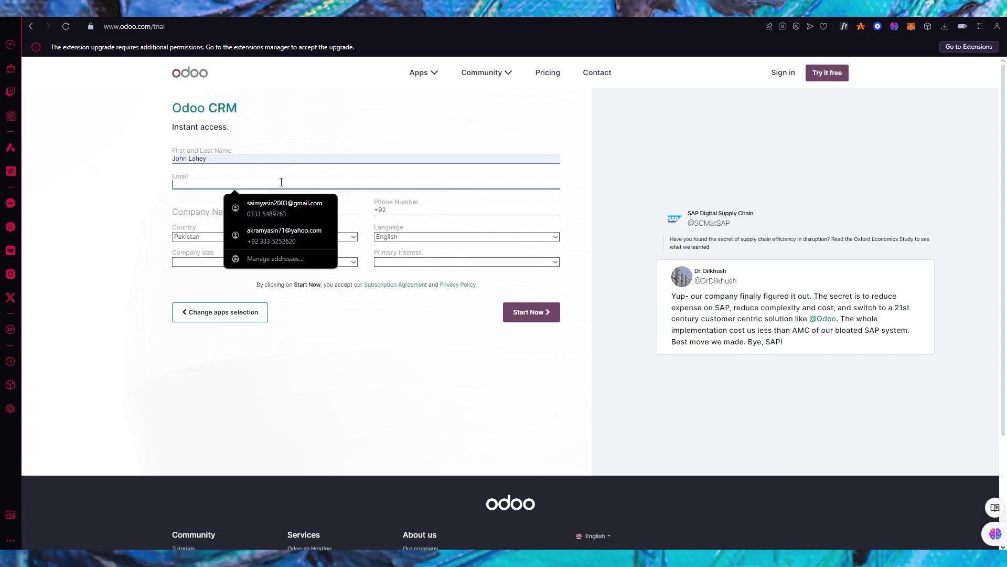
{"action": "right_click", "coordinate": [281, 184]}
{"action": "left_click", "coordinate": [321, 285]}
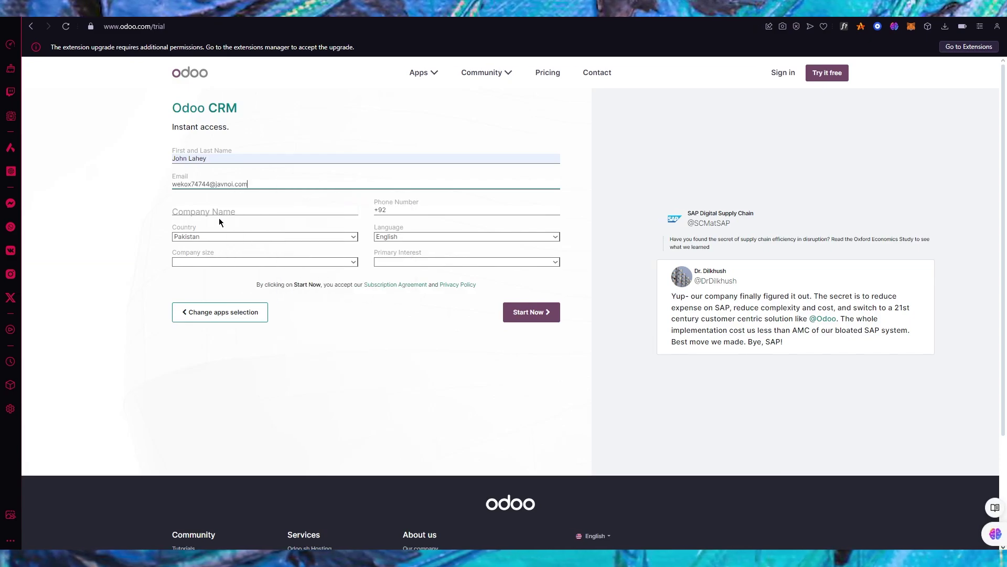
Autofill company and phone, pick 5 - 20 employees and 'Use it in my company', then submit
{"action": "left_click", "coordinate": [217, 208]}
{"action": "left_click", "coordinate": [261, 230]}
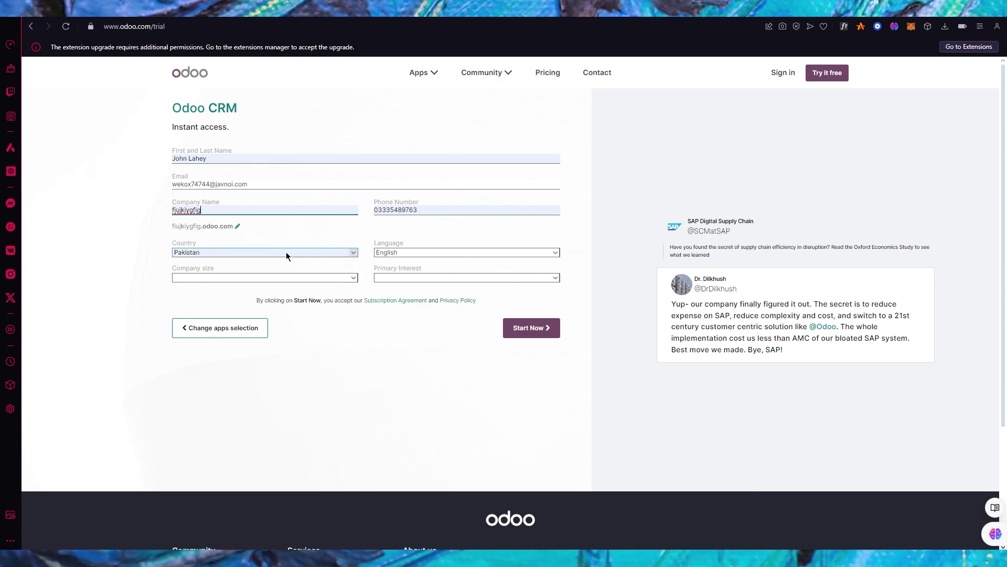
{"action": "left_click", "coordinate": [318, 274]}
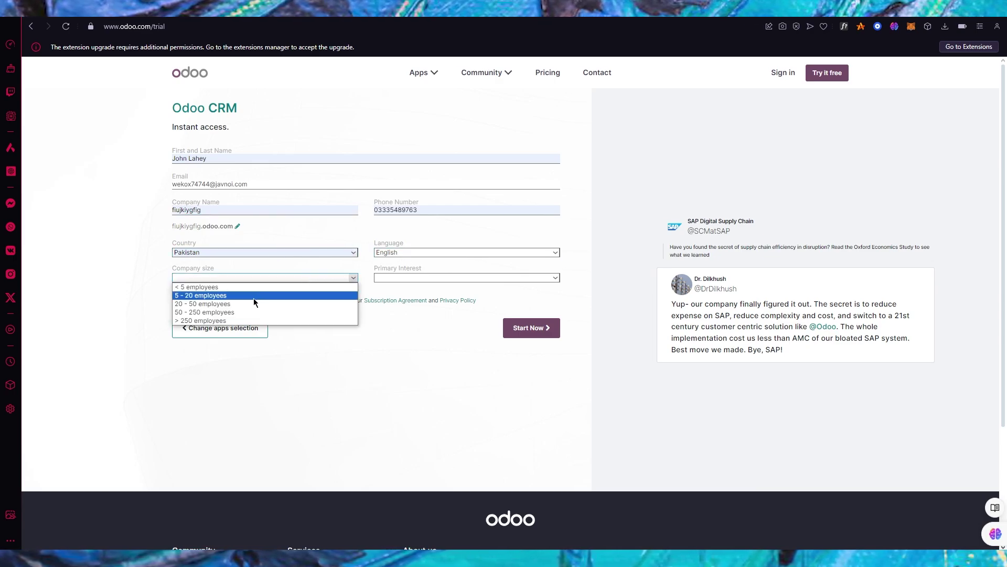
{"action": "left_click", "coordinate": [248, 298]}
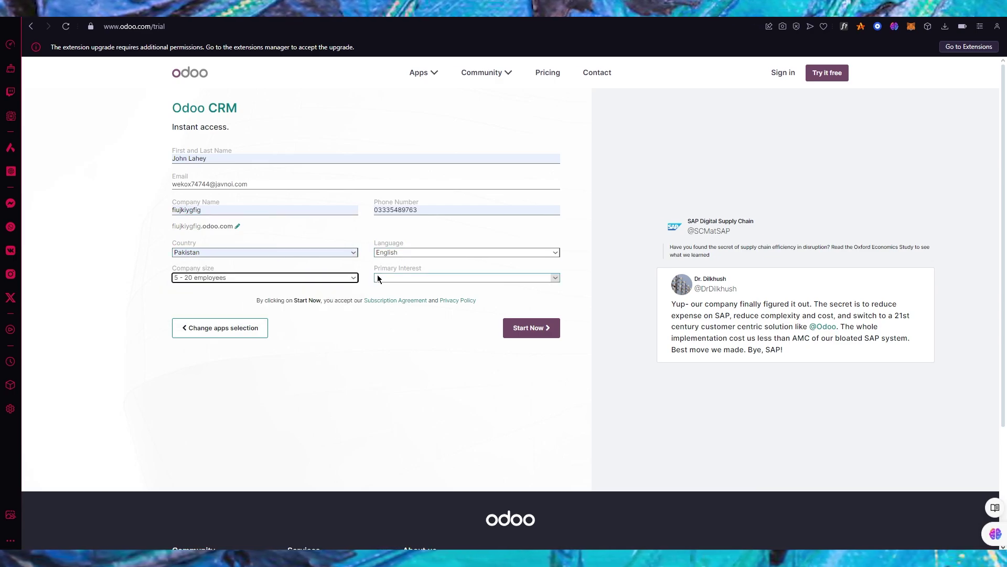
{"action": "left_click", "coordinate": [414, 277]}
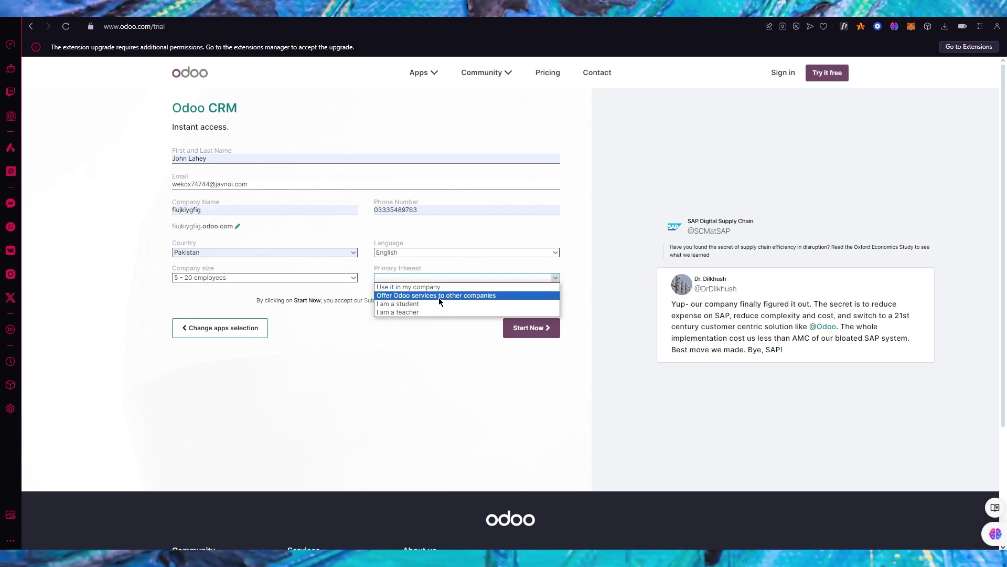
{"action": "left_click", "coordinate": [450, 288]}
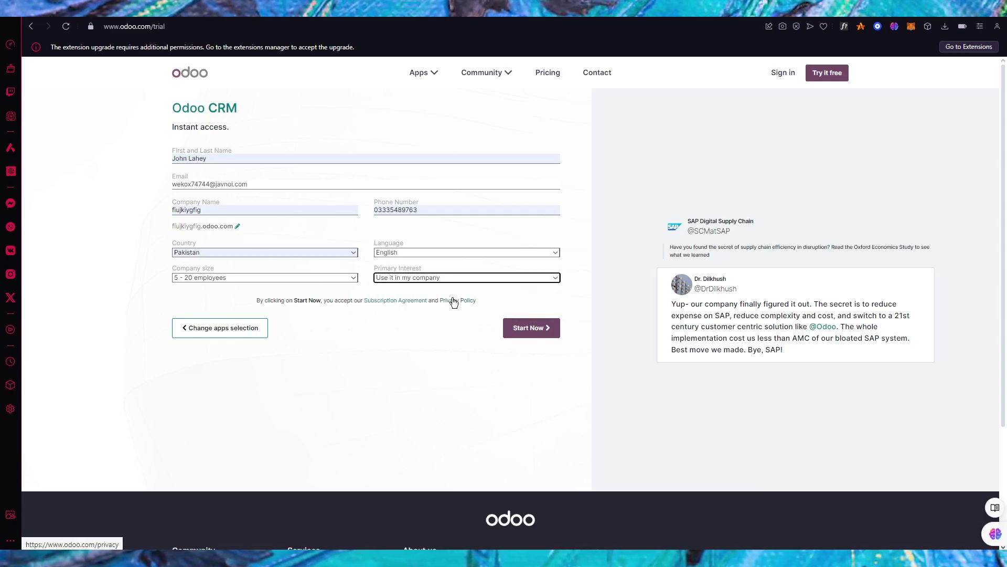
{"action": "left_click", "coordinate": [543, 325]}
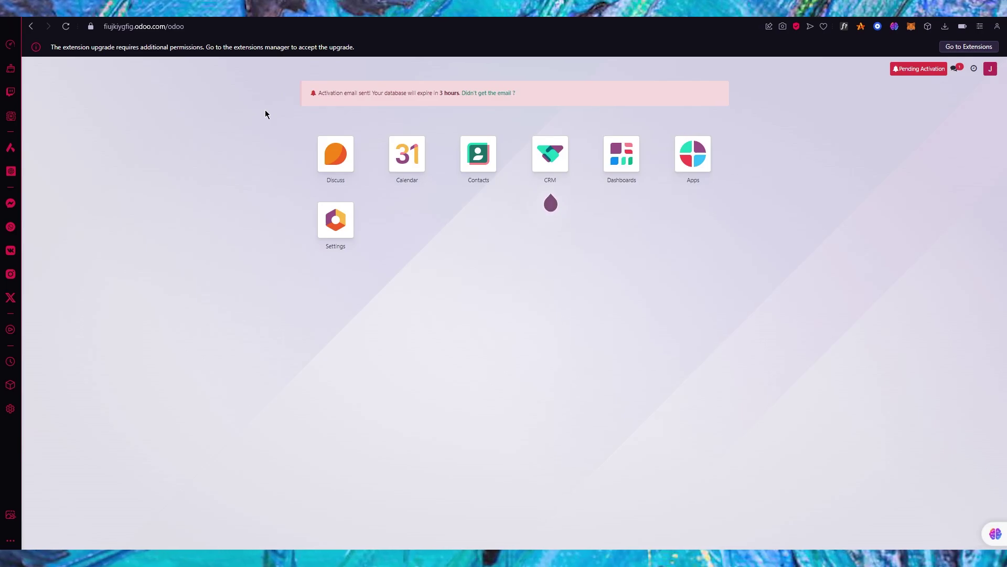
Open Odoo's 'Activate' email in Temp Mail and open its activation link in a new tab
{"action": "left_click", "coordinate": [262, 8]}
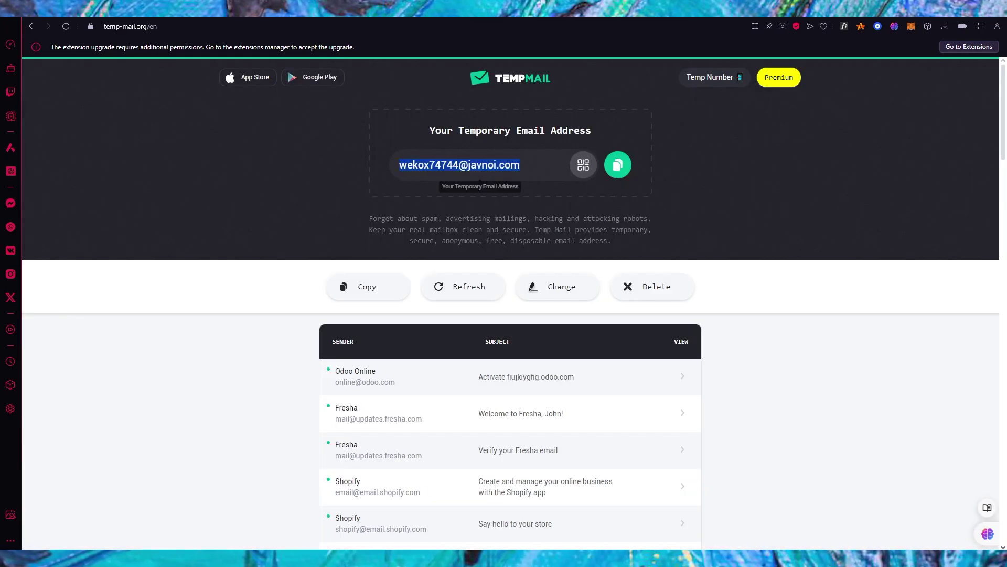
{"action": "left_click", "coordinate": [546, 380]}
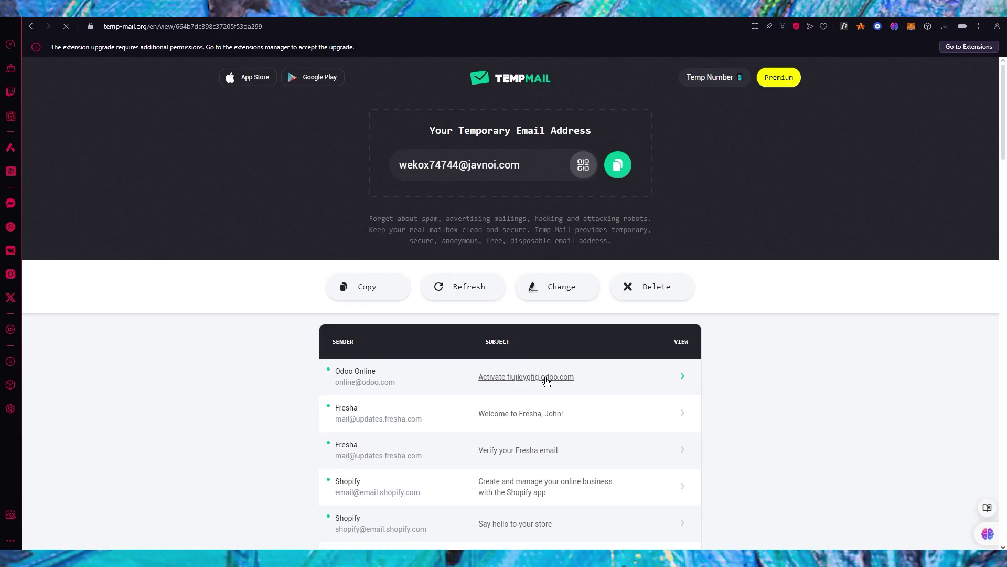
{"action": "scroll", "coordinate": [495, 349], "scroll_direction": "down", "scroll_amount": 4}
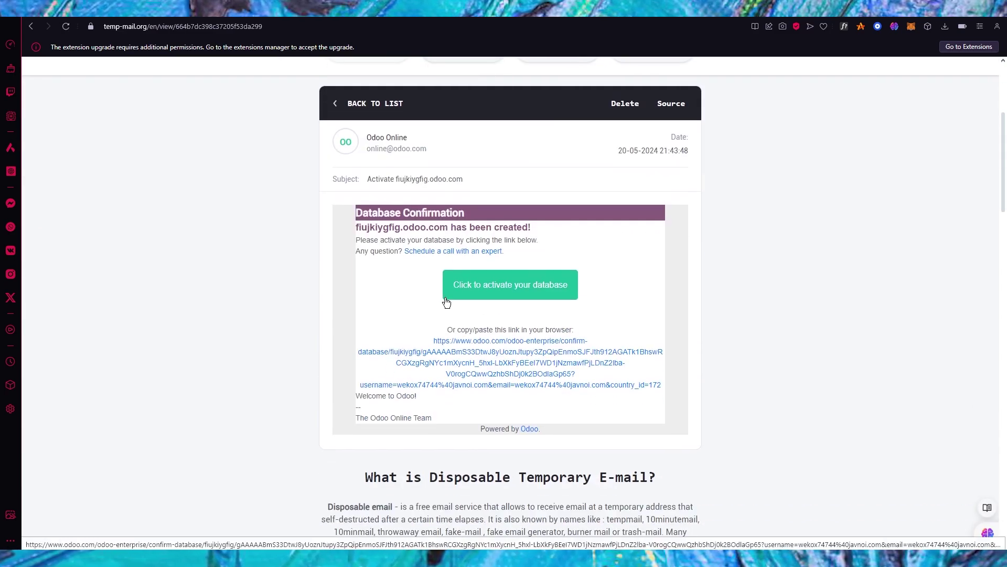
{"action": "left_click_drag", "start_coordinate": [447, 303], "coordinate": [531, 283]}
{"action": "right_click", "coordinate": [534, 276]}
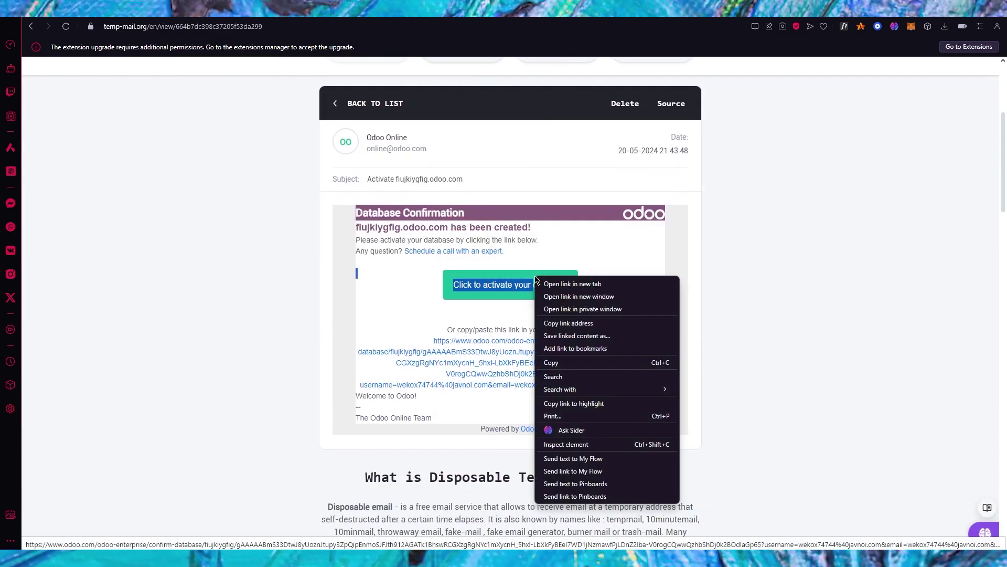
{"action": "left_click", "coordinate": [549, 284]}
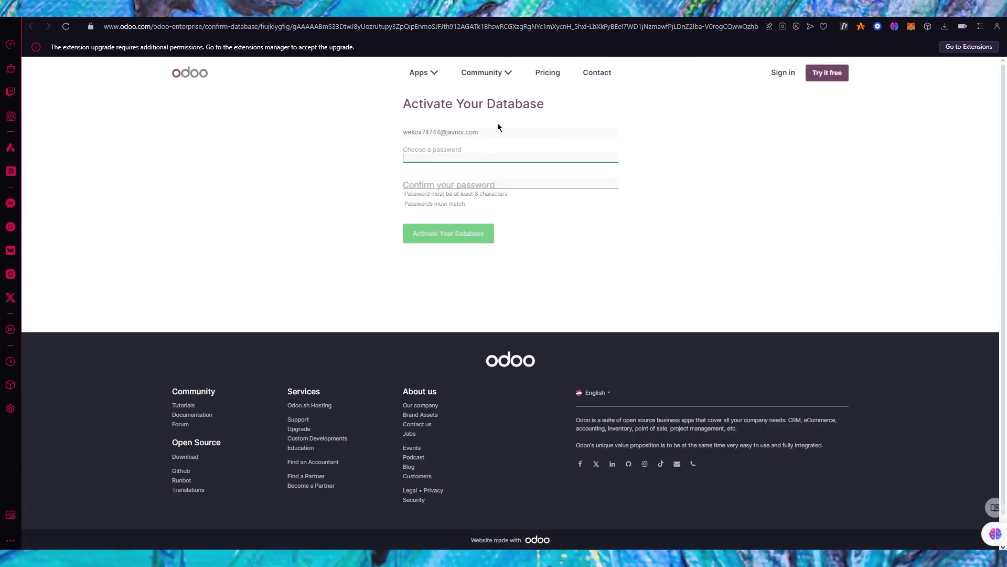
Enter the database password, confirm it, and activate the database
{"action": "type", "text": "a"}
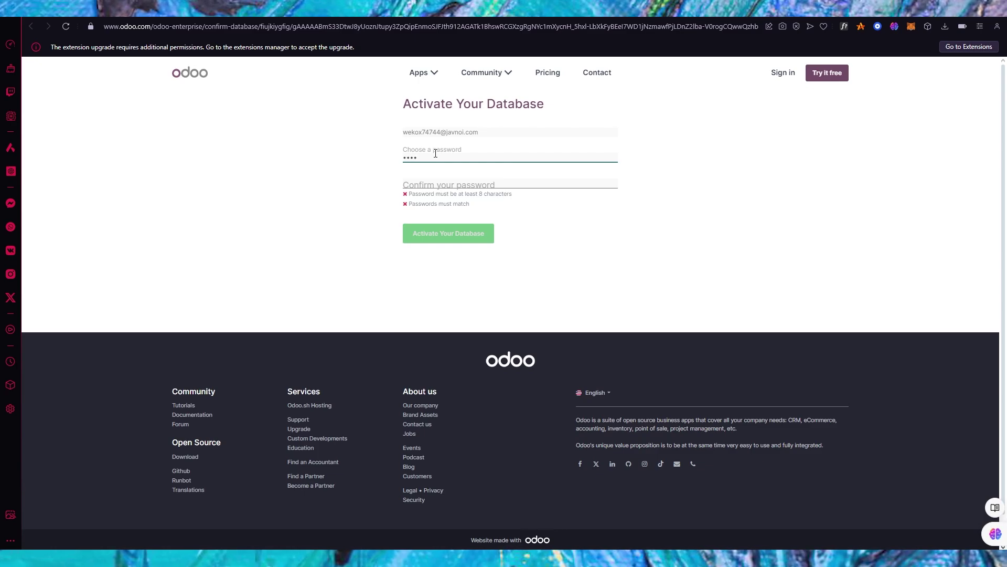
{"action": "type", "text": "aaaaaaaa"}
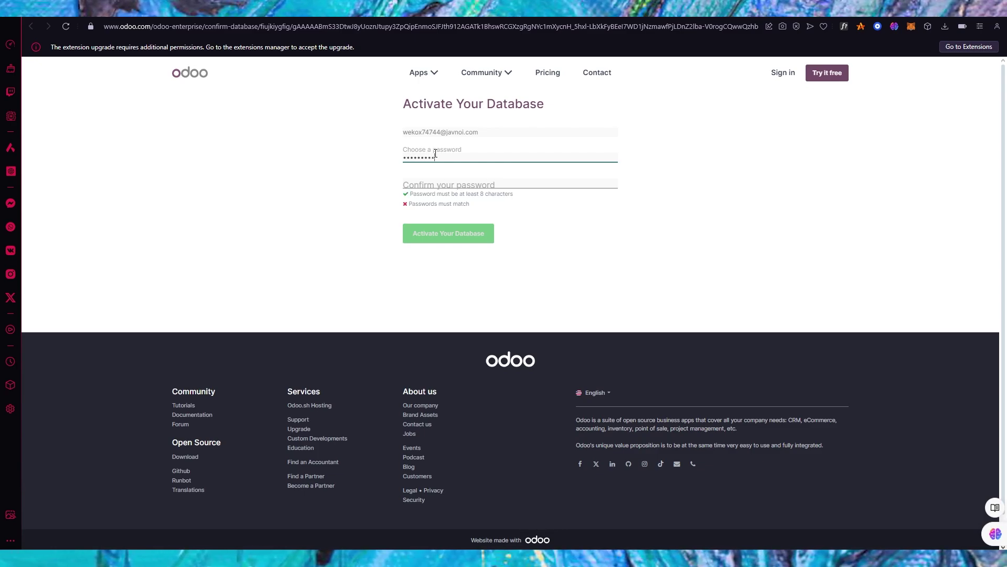
{"action": "left_click", "coordinate": [448, 178]}
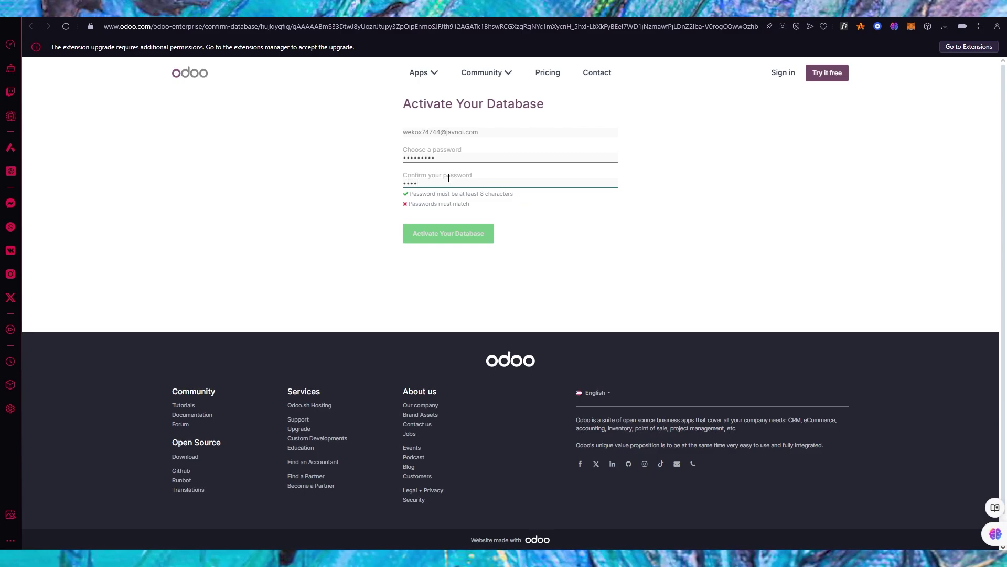
{"action": "type", "text": "aaaaaaaa"}
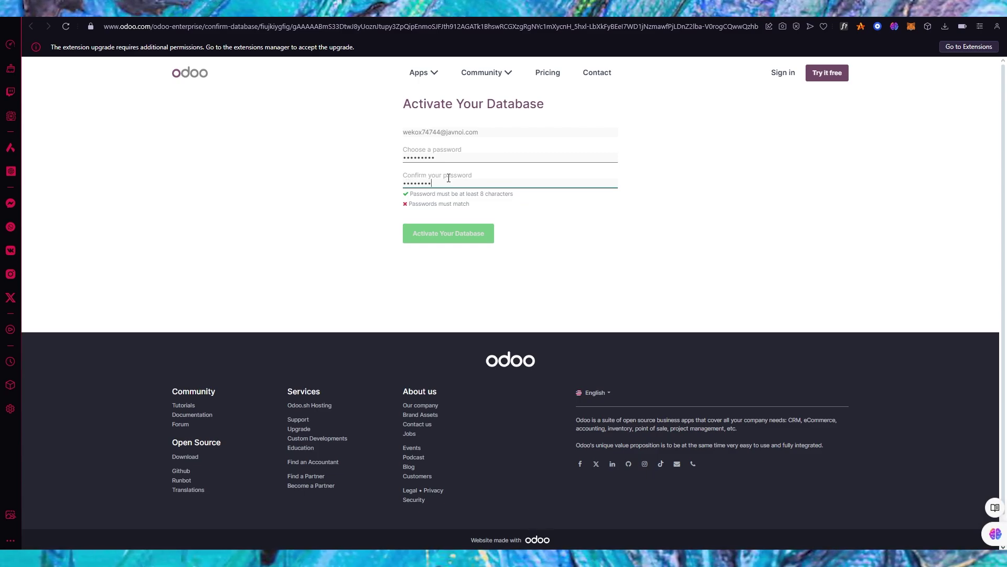
{"action": "type", "text": "a"}
{"action": "left_click", "coordinate": [455, 242]}
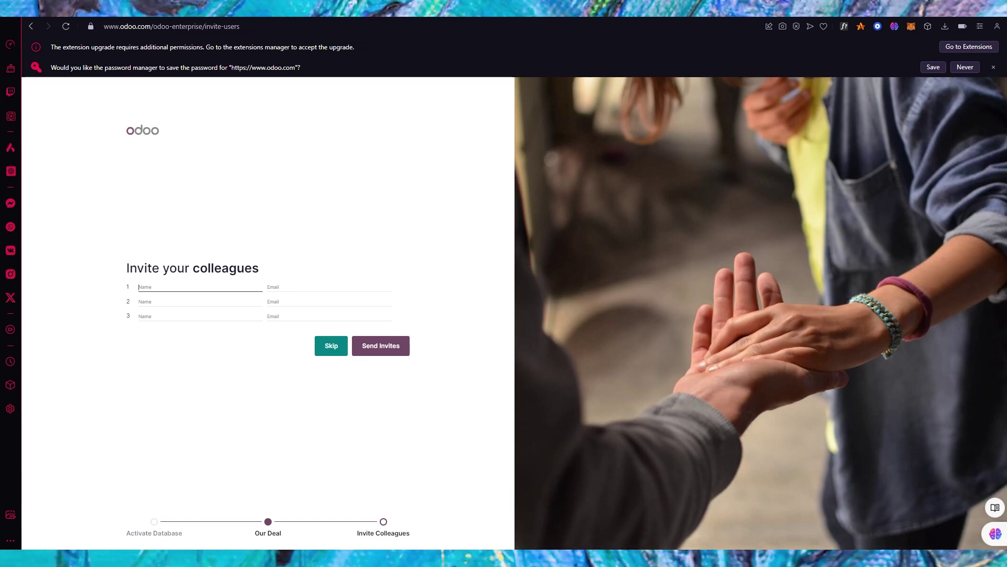
Skip inviting colleagues, open the new database, and launch the CRM app
{"action": "left_click", "coordinate": [331, 345]}
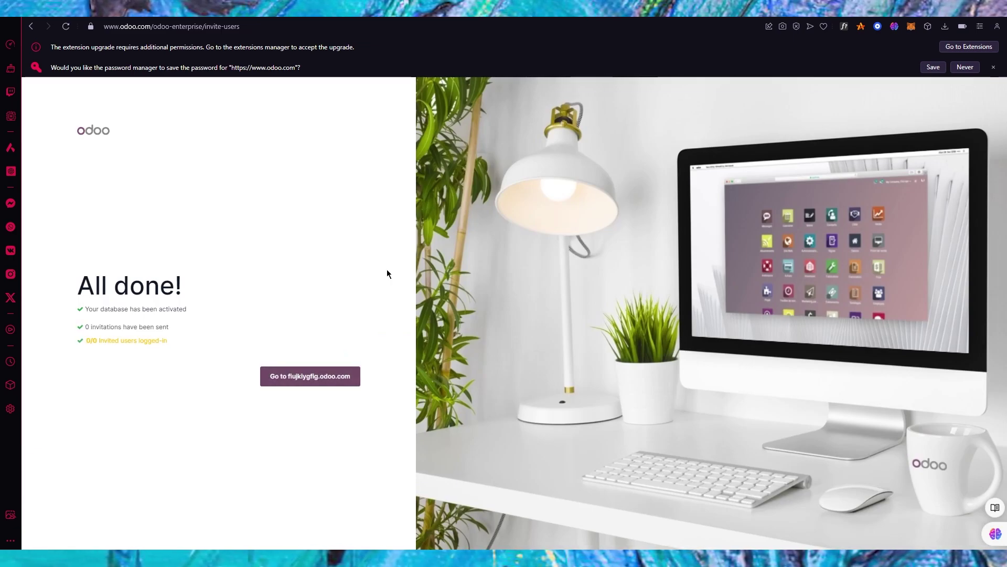
{"action": "left_click", "coordinate": [314, 367]}
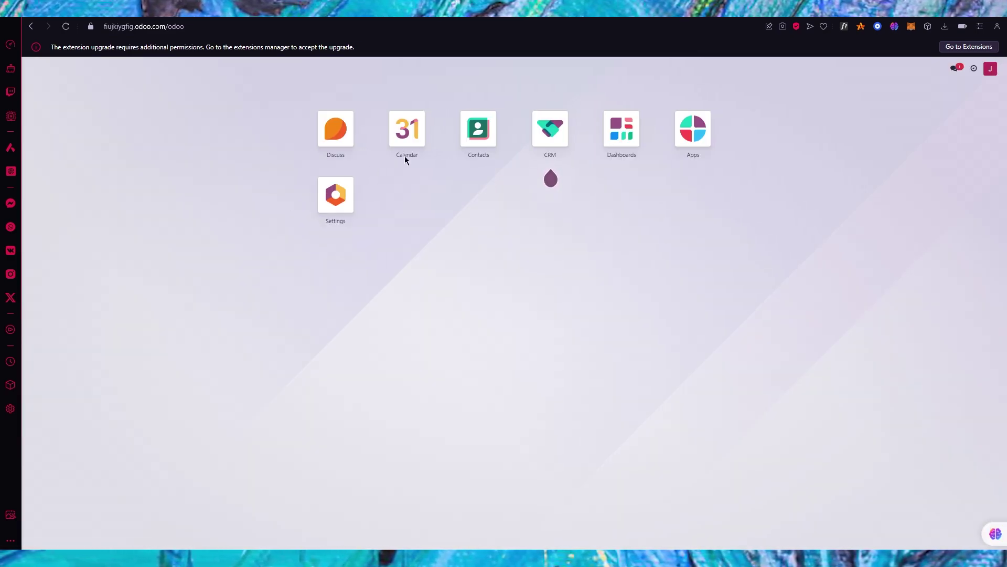
{"action": "left_click", "coordinate": [551, 125]}
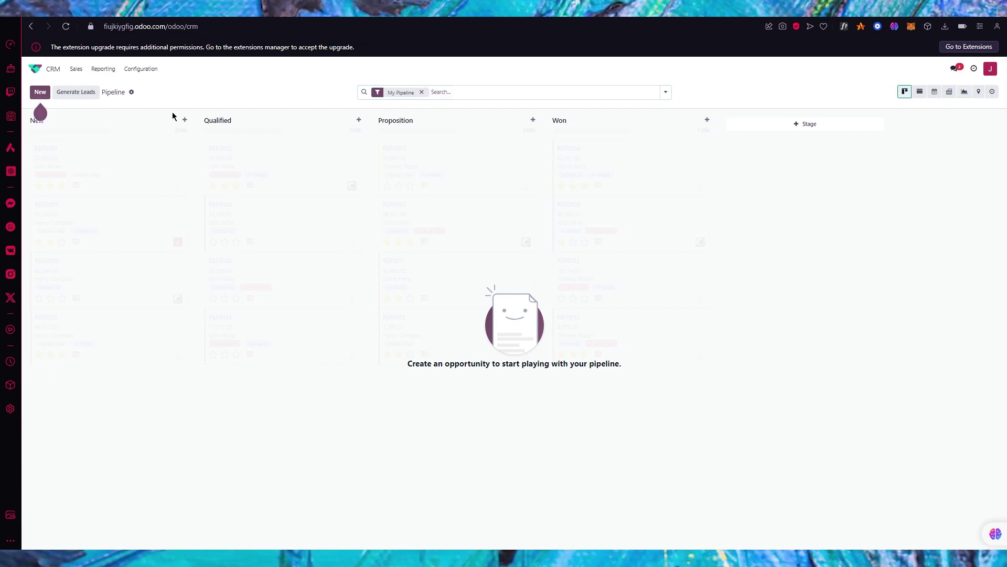
Add an opportunity for the trial company to the New stage, view its record, and return home
{"action": "left_click", "coordinate": [46, 96]}
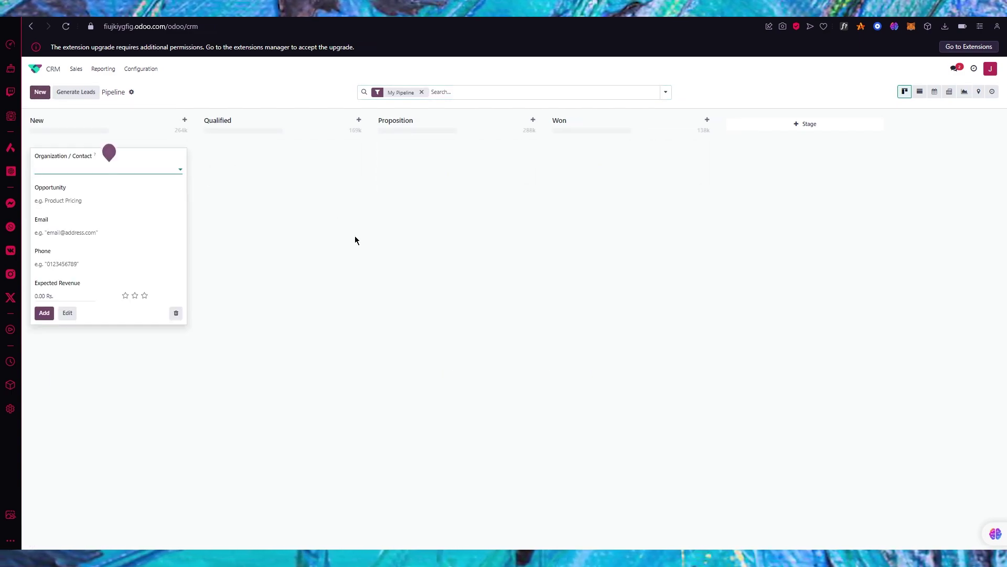
{"action": "left_click", "coordinate": [121, 166]}
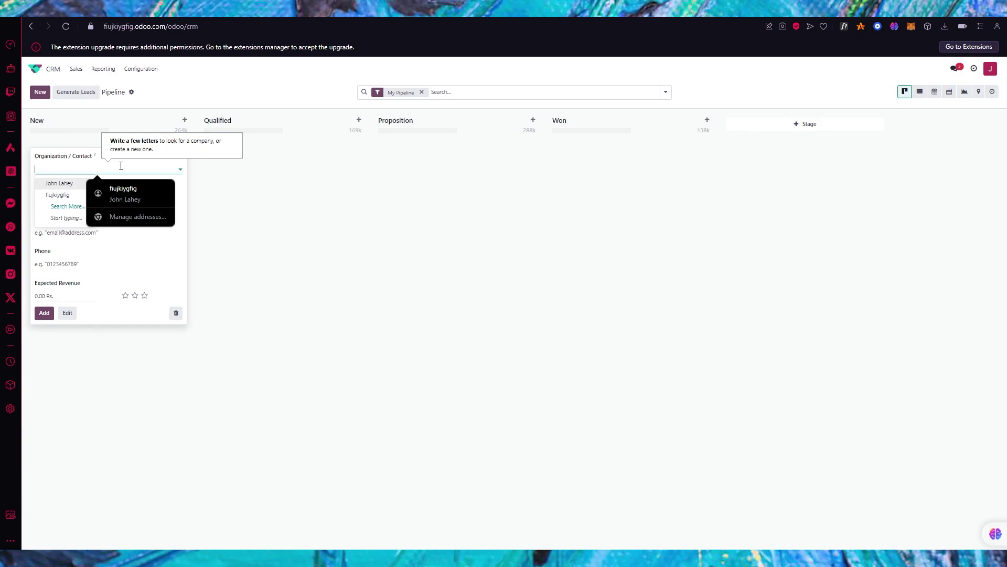
{"action": "left_click", "coordinate": [58, 195]}
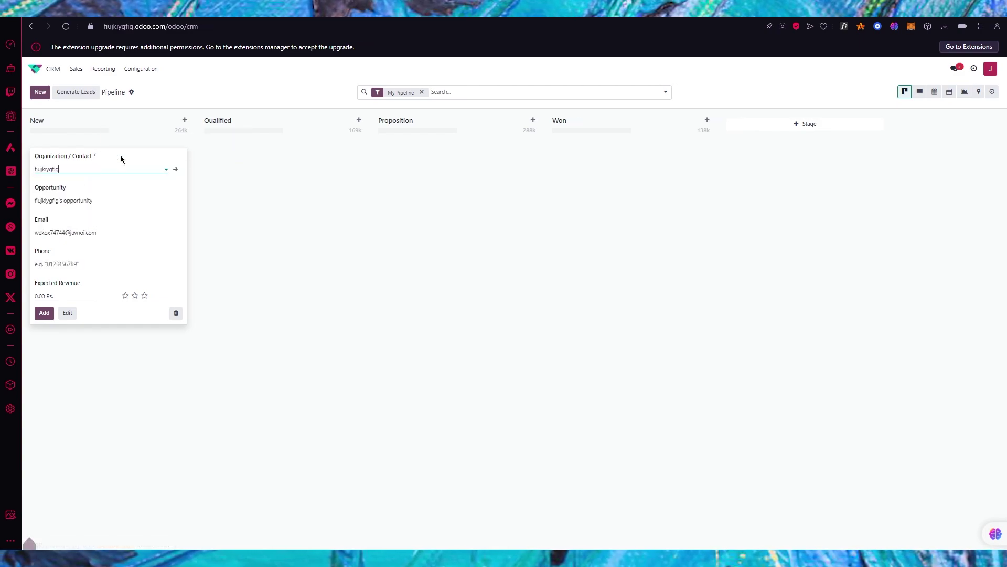
{"action": "left_click", "coordinate": [44, 313]}
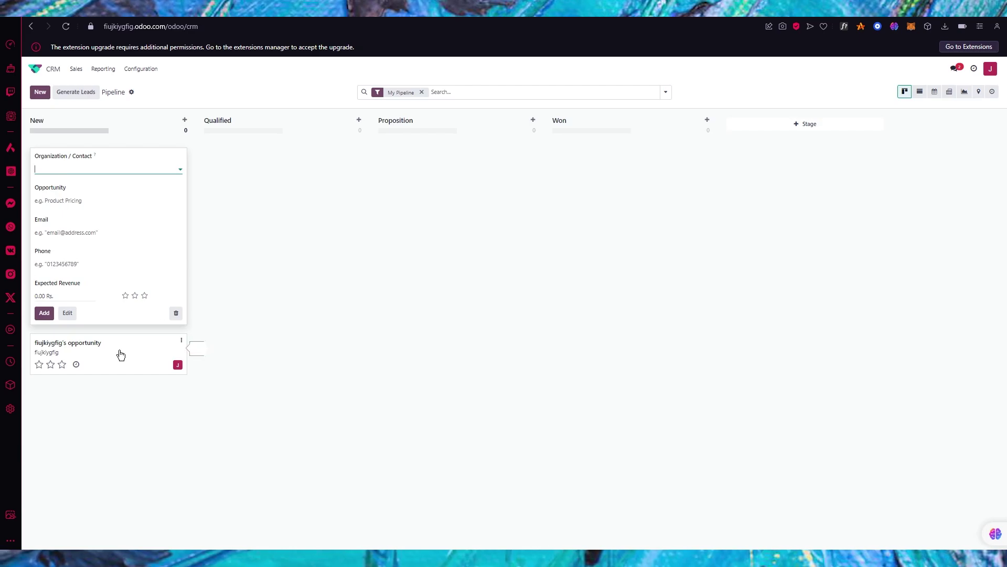
{"action": "left_click", "coordinate": [161, 355]}
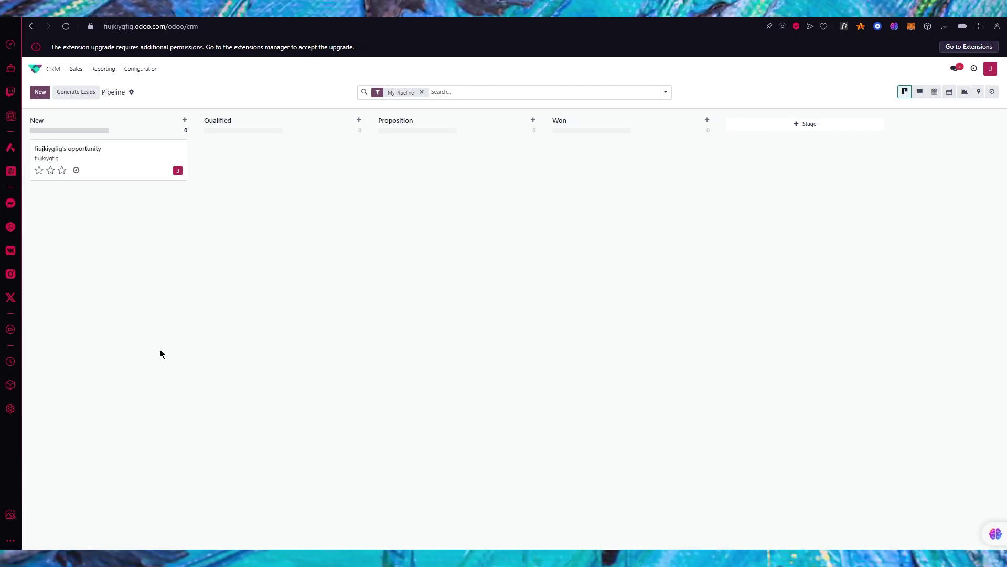
{"action": "left_click_drag", "start_coordinate": [122, 169], "coordinate": [278, 162]}
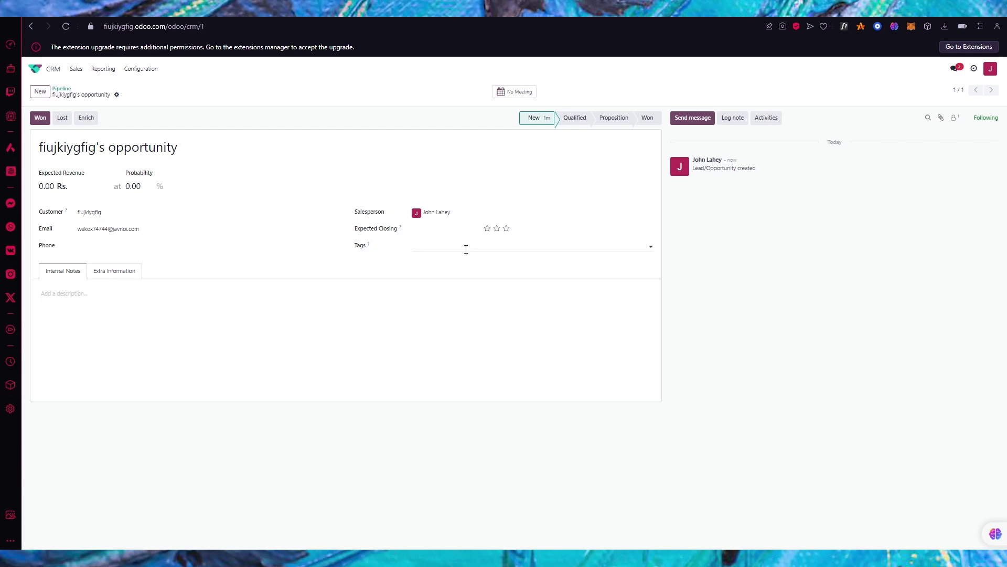
{"action": "left_click", "coordinate": [53, 71]}
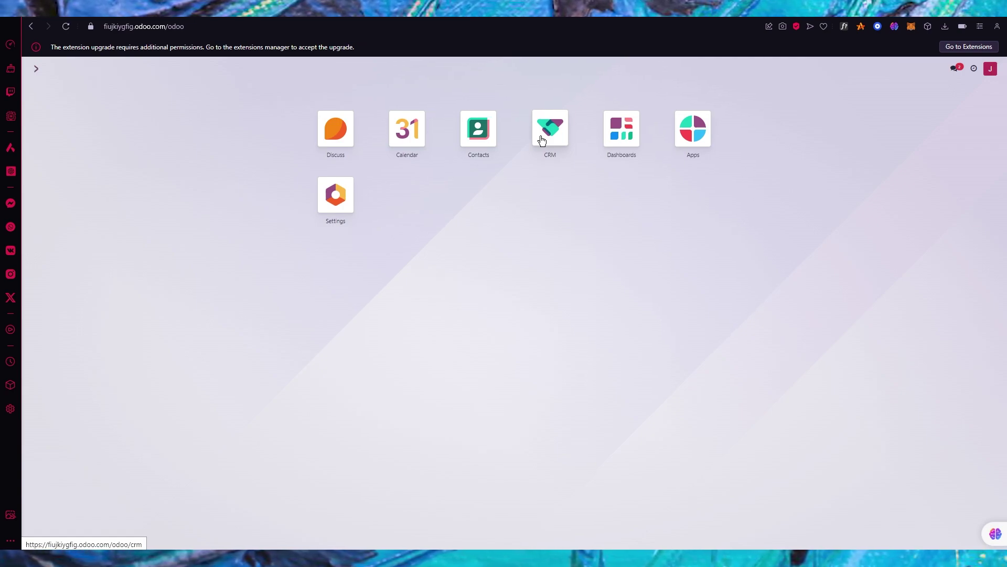
Create an individual contact autofilled from a saved suggestion, add an extra address, then return home
{"action": "left_click", "coordinate": [480, 132]}
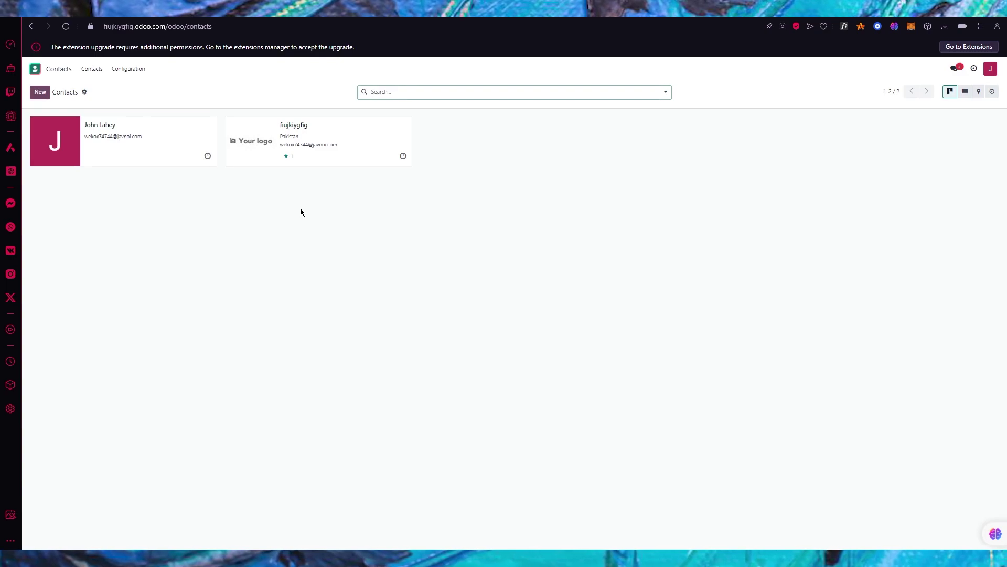
{"action": "left_click", "coordinate": [40, 93]}
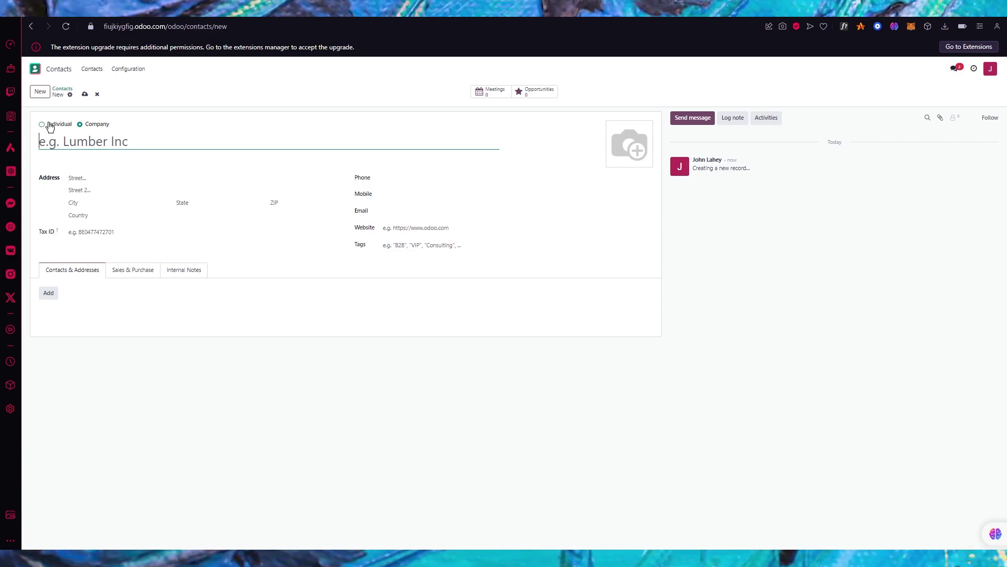
{"action": "left_click", "coordinate": [42, 124]}
{"action": "left_click", "coordinate": [145, 147]}
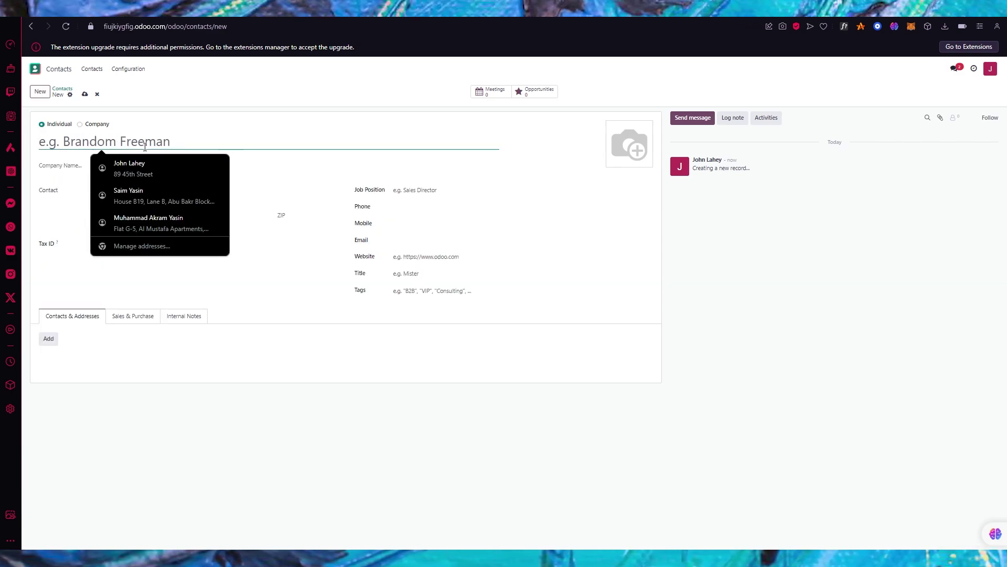
{"action": "left_click", "coordinate": [136, 196]}
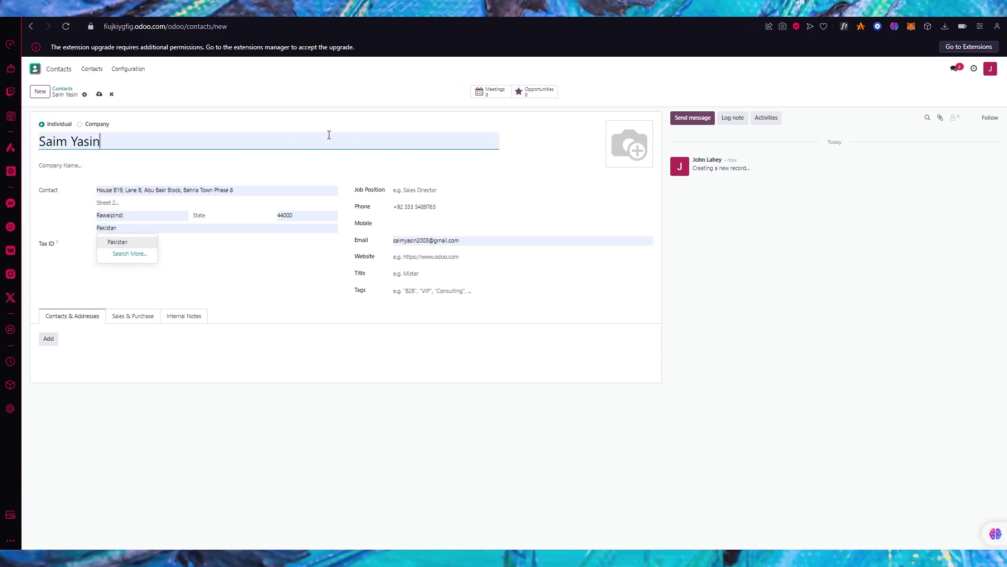
{"action": "left_click", "coordinate": [54, 342]}
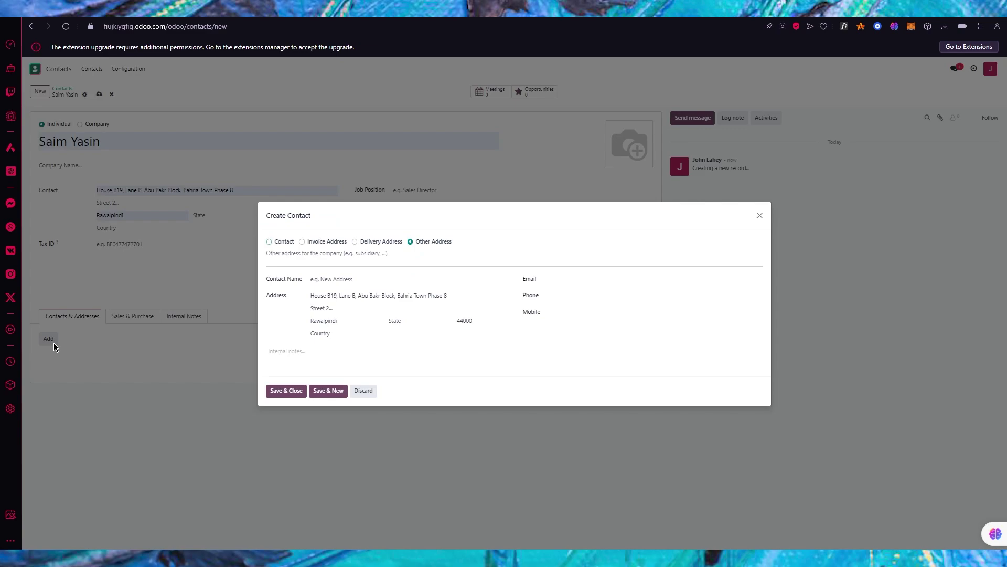
{"action": "left_click", "coordinate": [284, 392]}
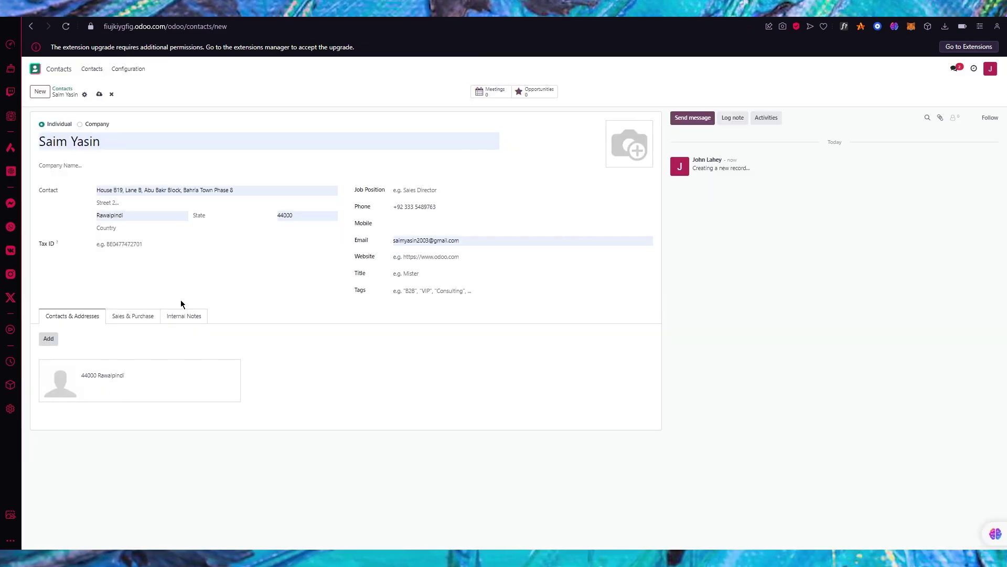
{"action": "left_click", "coordinate": [34, 69]}
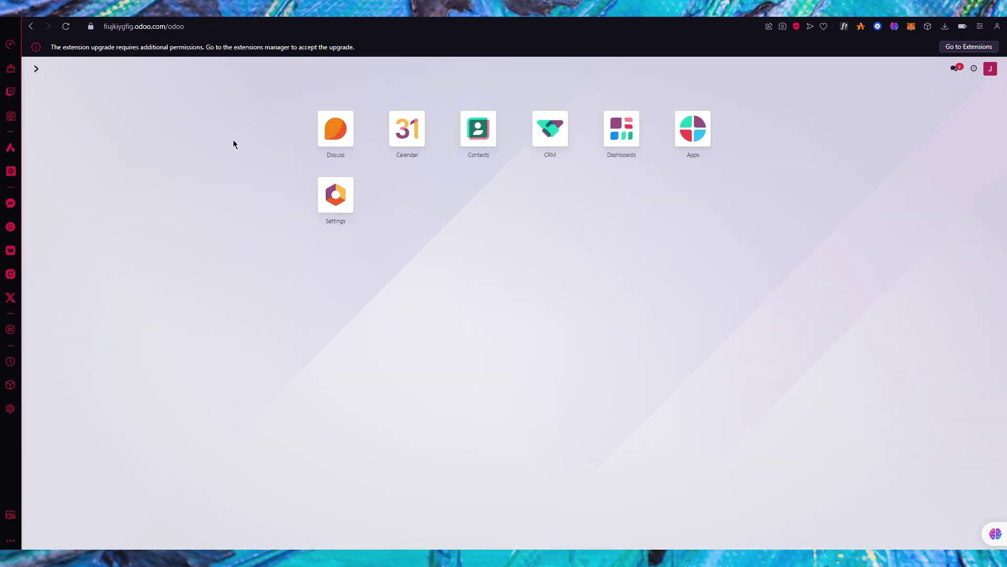
Configure lead generation for 3 Companies in the Retailing industry in Pakistan, checking the sales team
{"action": "left_click", "coordinate": [545, 139]}
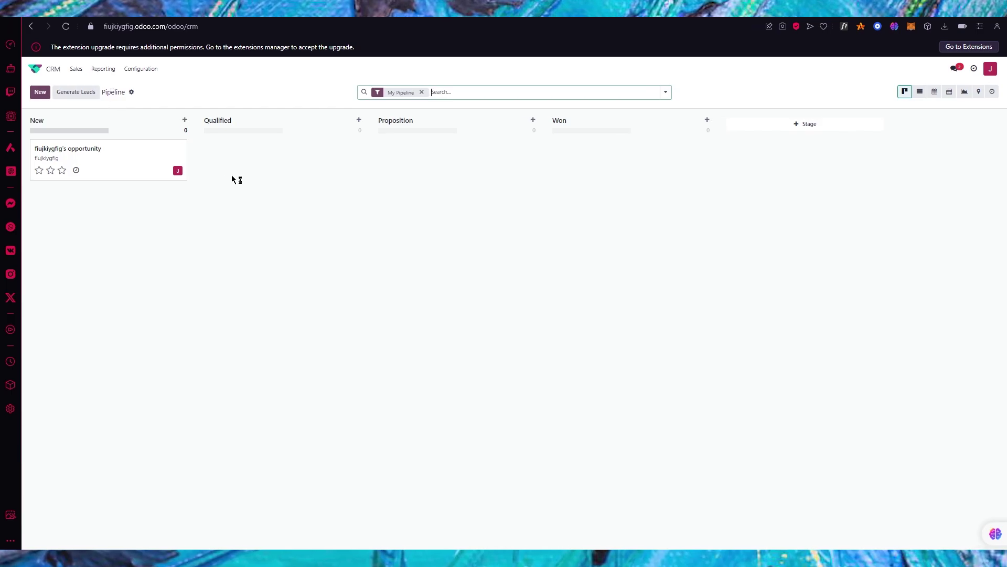
{"action": "left_click", "coordinate": [79, 92]}
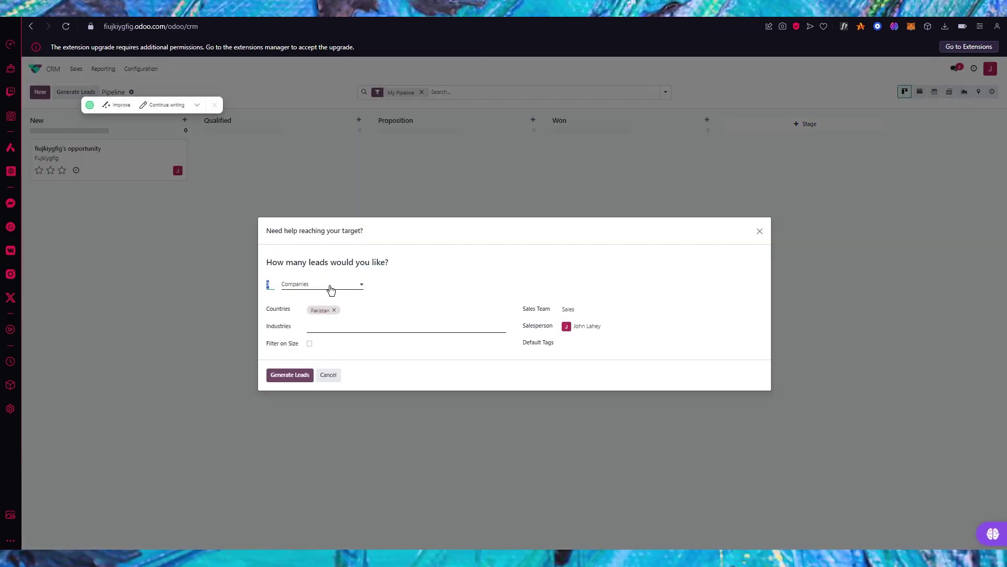
{"action": "left_click", "coordinate": [330, 287]}
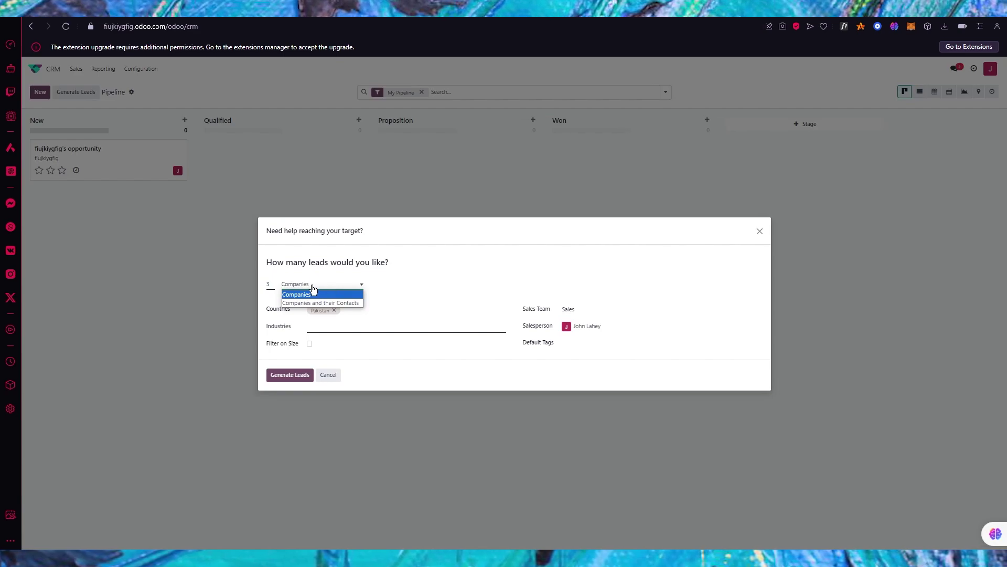
{"action": "left_click", "coordinate": [332, 297]}
{"action": "left_click", "coordinate": [338, 325]}
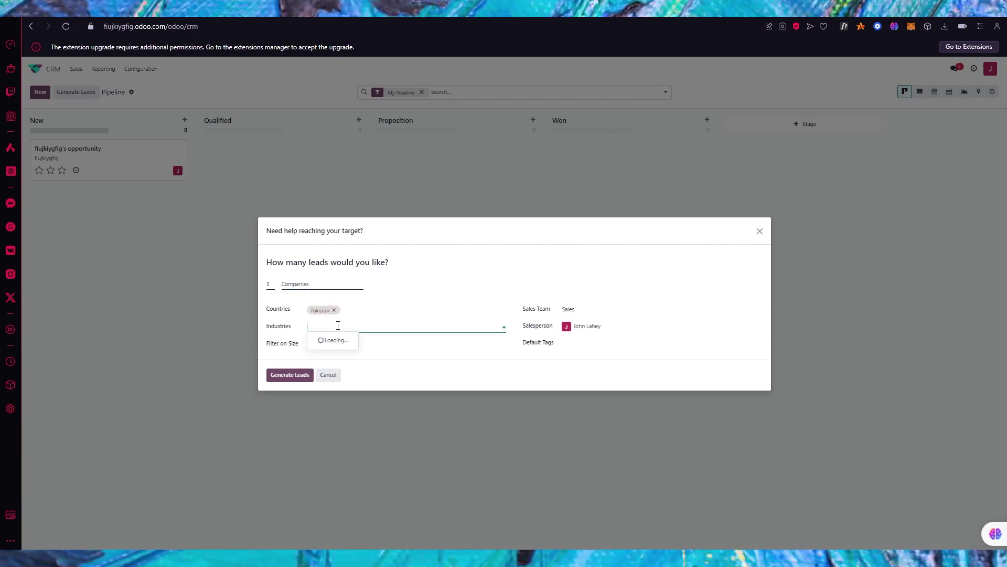
{"action": "left_click", "coordinate": [381, 362]}
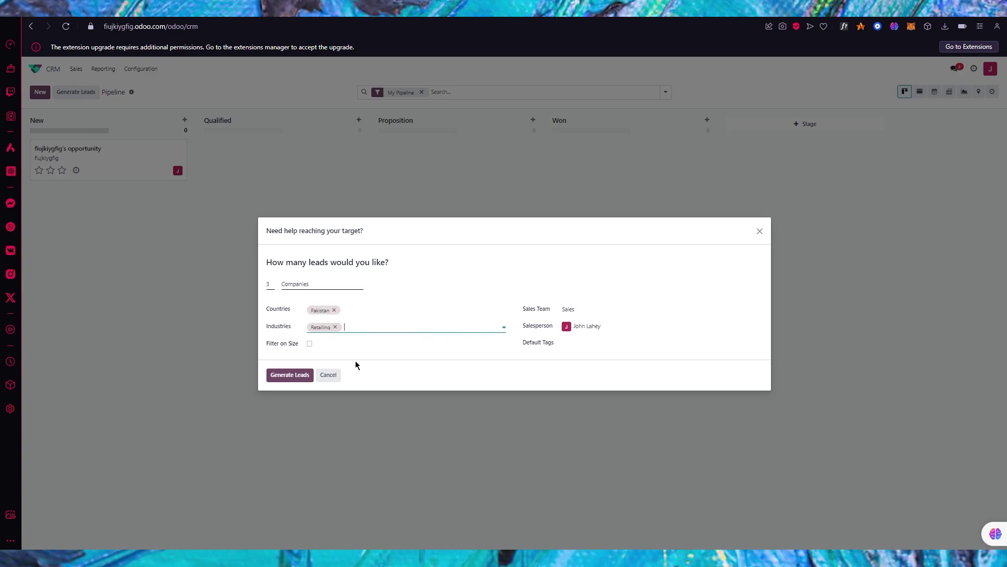
{"action": "left_click", "coordinate": [309, 344]}
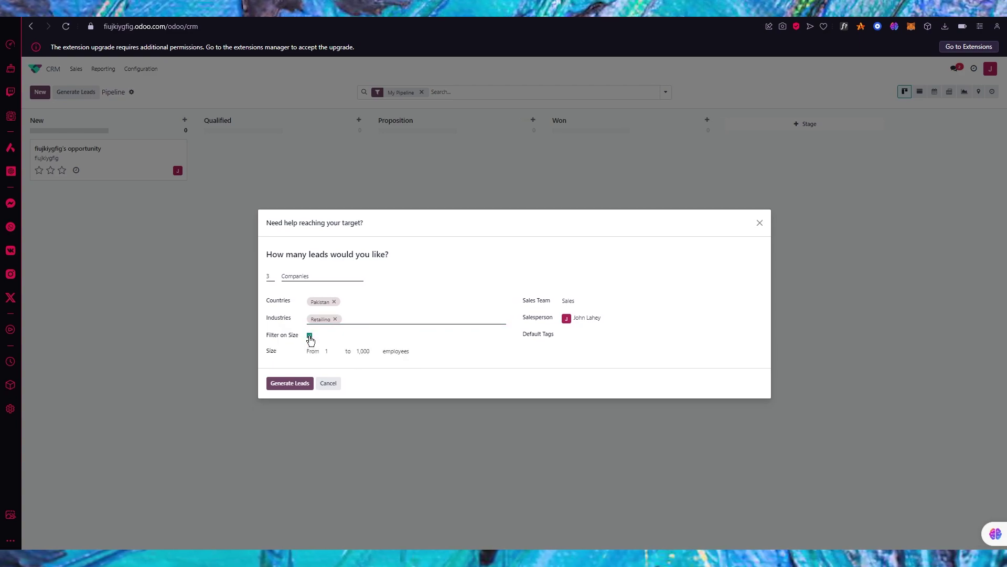
{"action": "left_click", "coordinate": [309, 336]}
{"action": "left_click", "coordinate": [627, 313]}
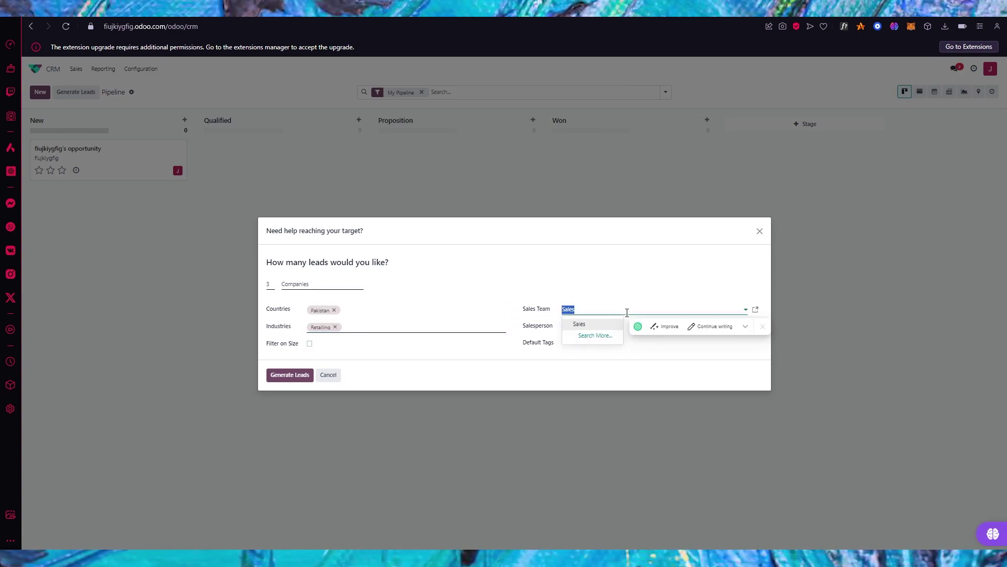
{"action": "left_click", "coordinate": [636, 295]}
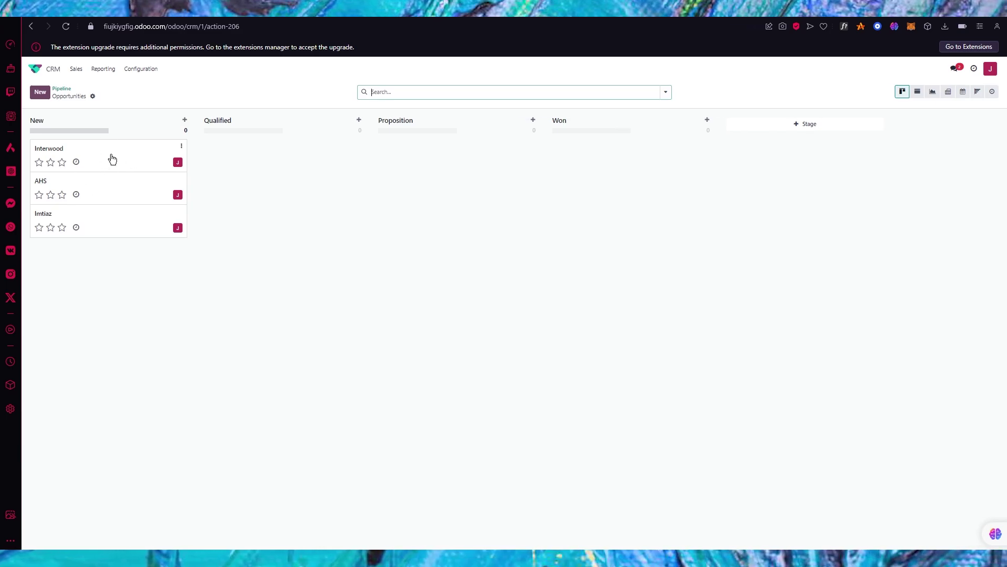
Mark the Imtiaz opportunity as Won, then move back to the AHS opportunity
{"action": "left_click", "coordinate": [98, 225]}
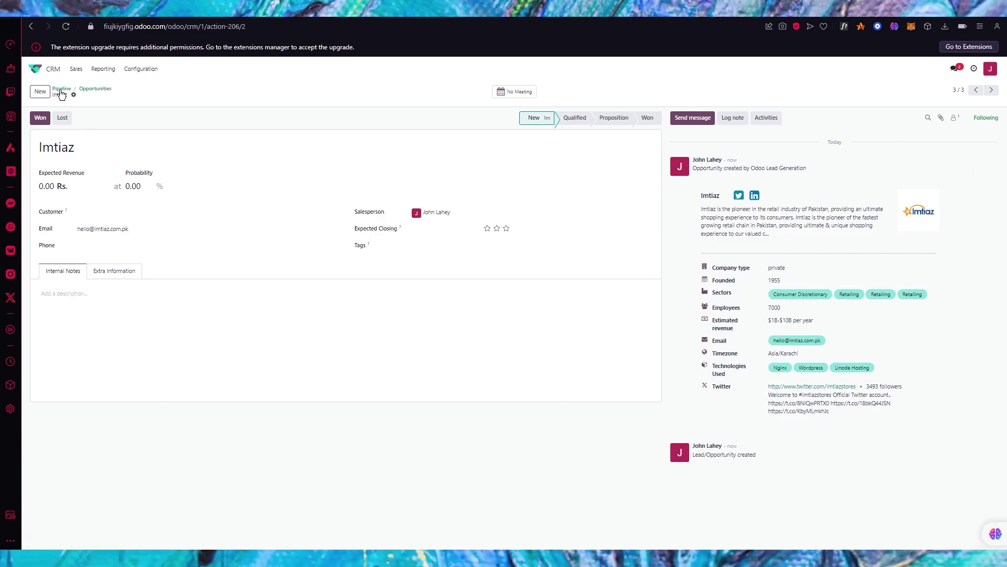
{"action": "left_click", "coordinate": [45, 119]}
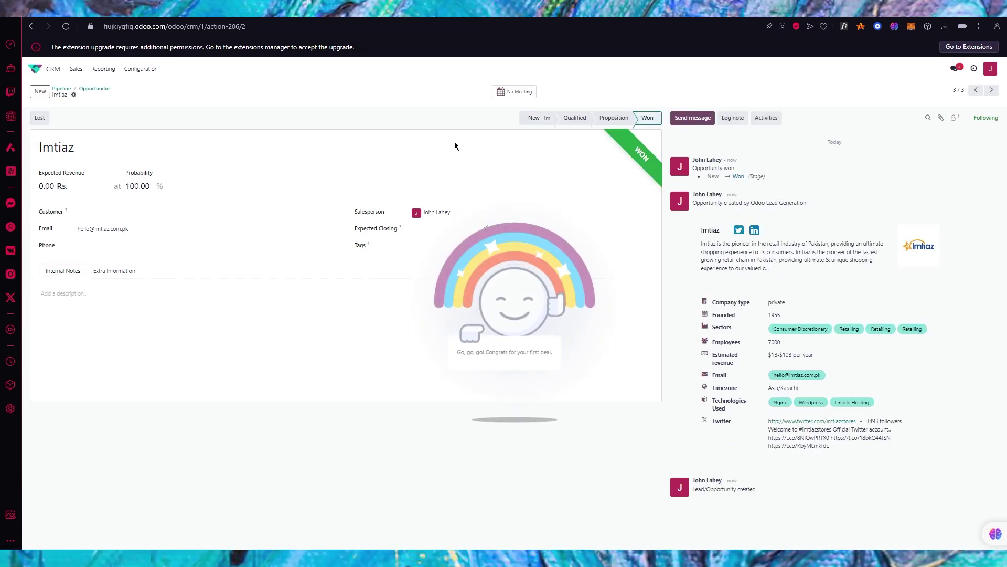
{"action": "left_click", "coordinate": [975, 90]}
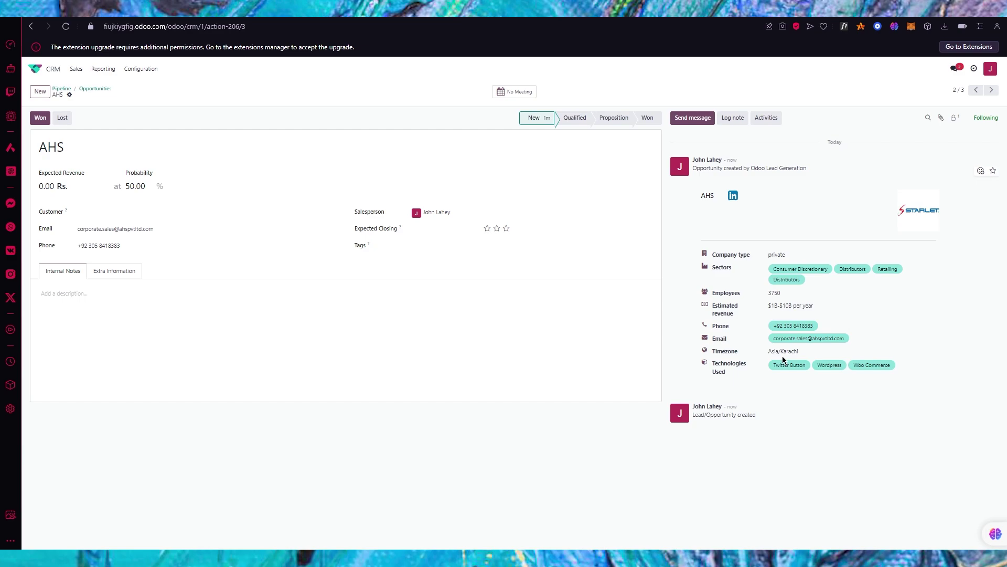
Get explanations of AHS's Karachi and Estimated revenue details, then move on to Interwood
{"action": "left_click_drag", "start_coordinate": [783, 351], "coordinate": [824, 353]}
{"action": "left_click", "coordinate": [895, 335]}
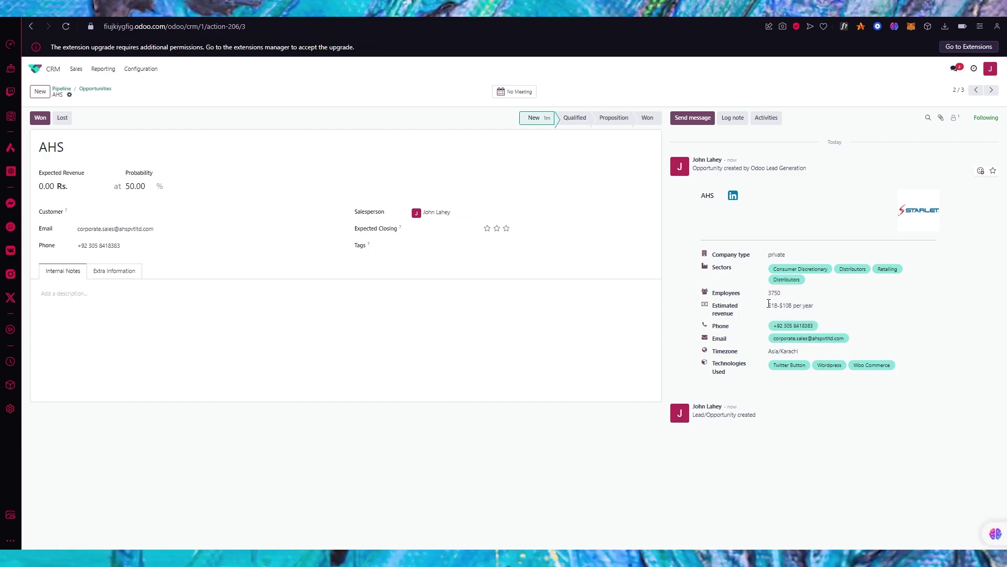
{"action": "left_click_drag", "start_coordinate": [769, 304], "coordinate": [844, 301]}
{"action": "left_click", "coordinate": [885, 315]}
{"action": "left_click", "coordinate": [940, 279]}
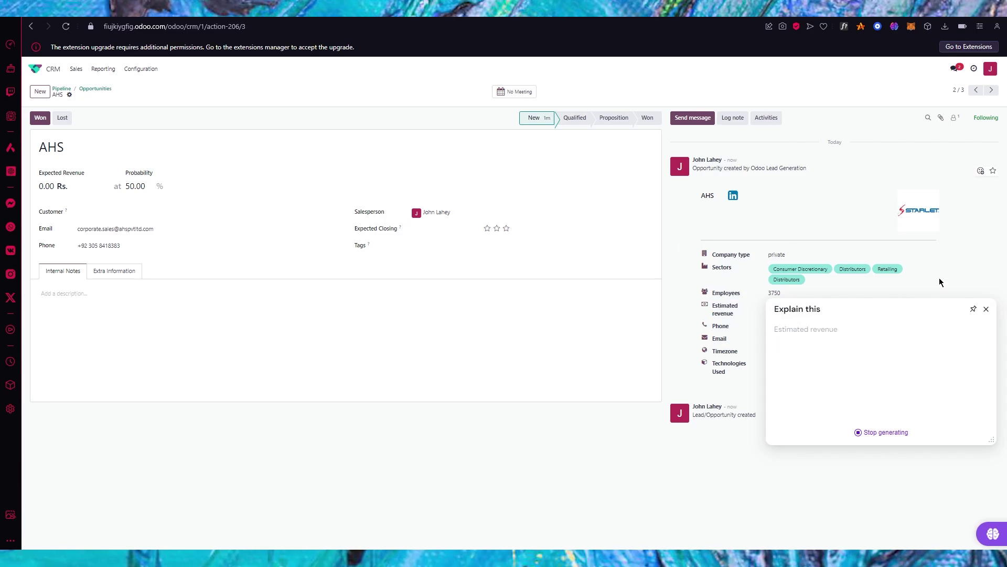
{"action": "left_click", "coordinate": [976, 91]}
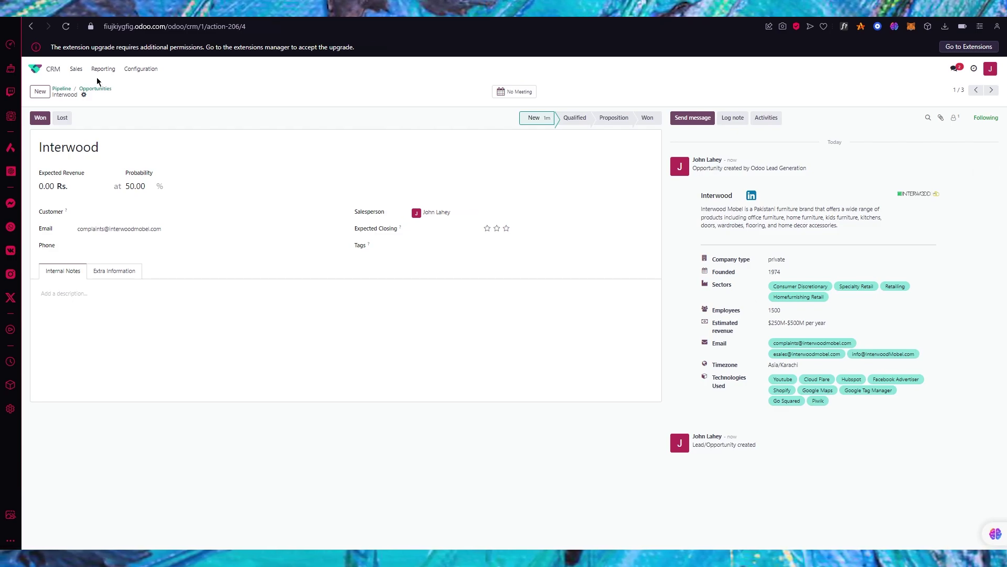
Show My Pipeline without its filter, view the Import records page, then return to the apps home
{"action": "left_click", "coordinate": [74, 72]}
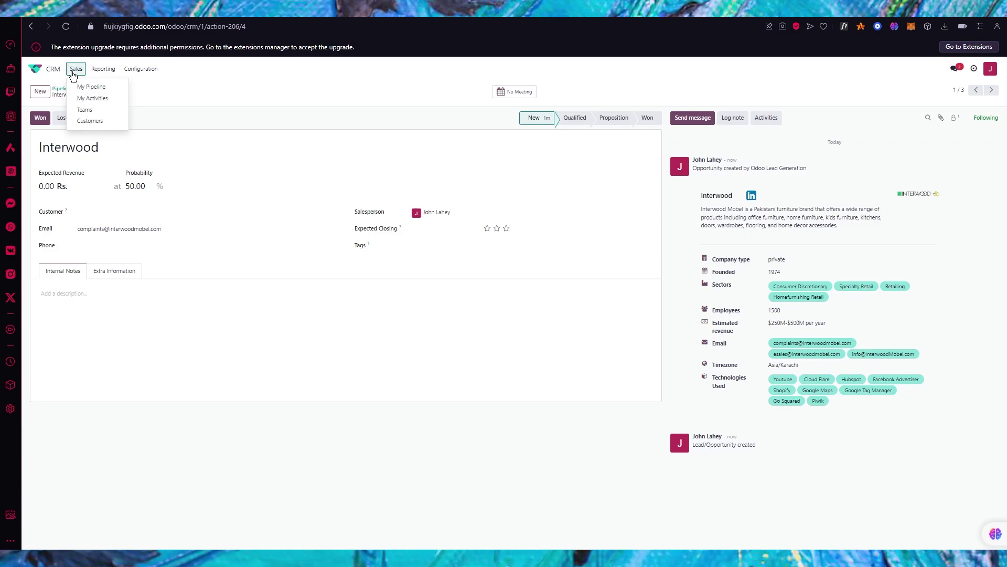
{"action": "left_click", "coordinate": [96, 87]}
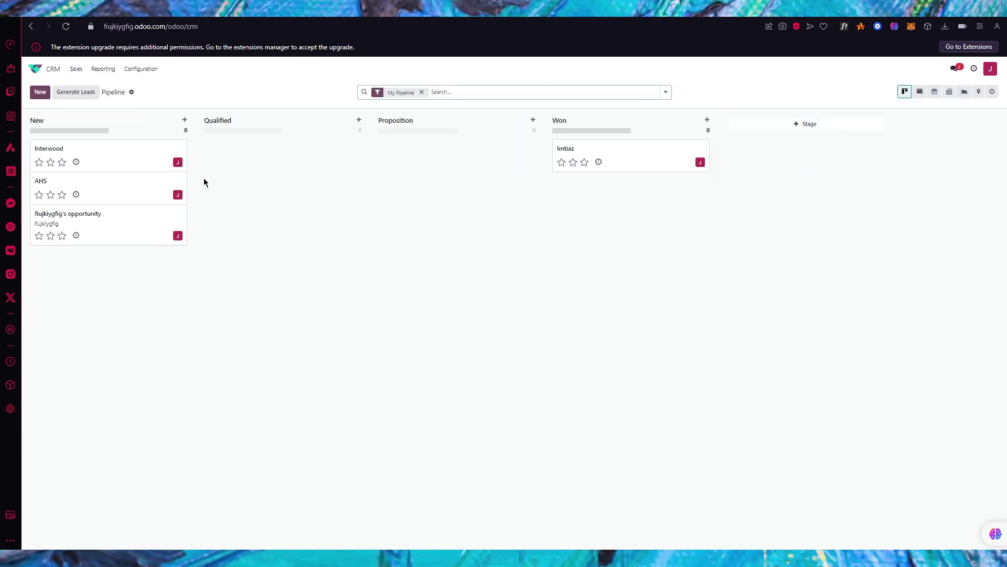
{"action": "left_click", "coordinate": [421, 93]}
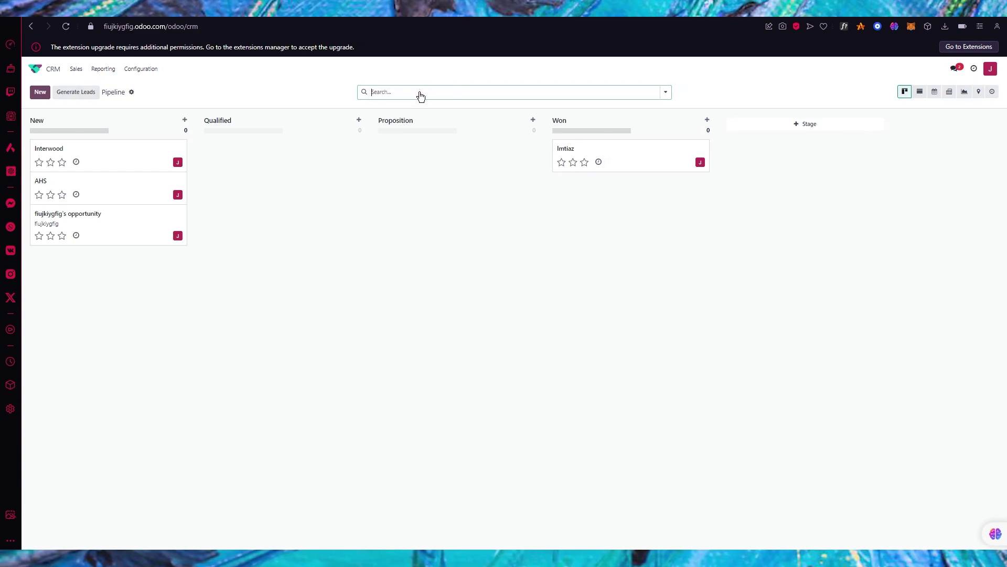
{"action": "left_click", "coordinate": [131, 93]}
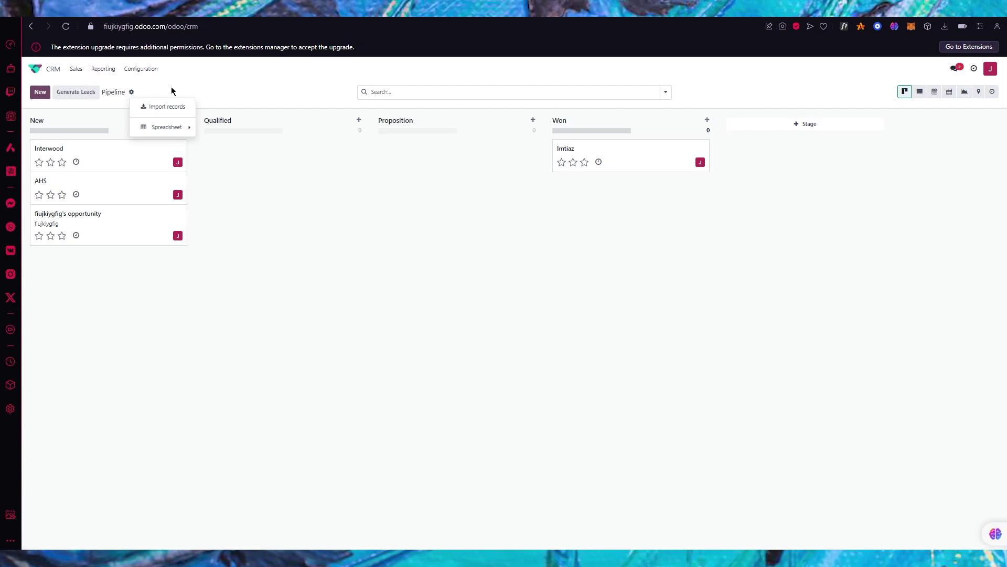
{"action": "left_click", "coordinate": [168, 107]}
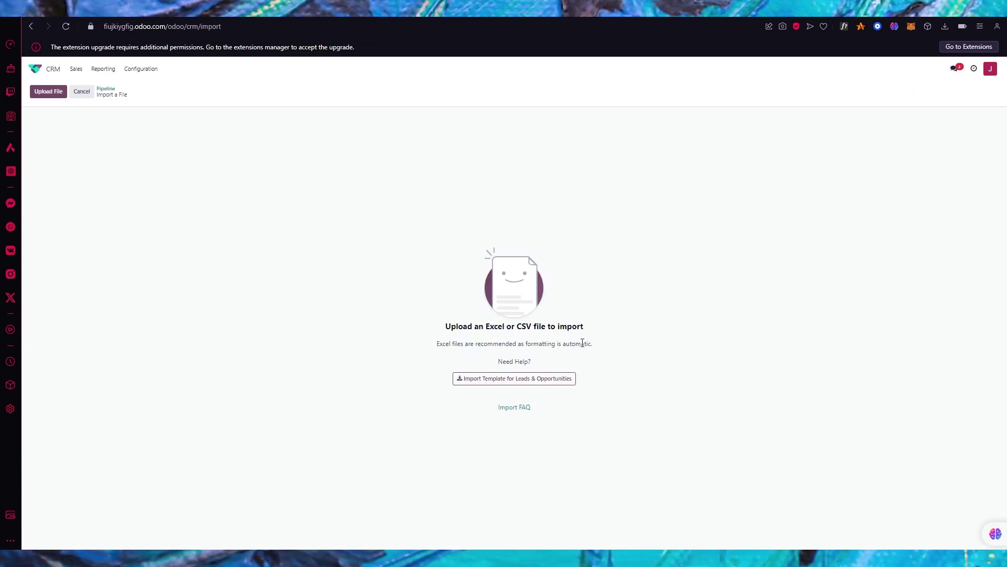
{"action": "left_click", "coordinate": [41, 68]}
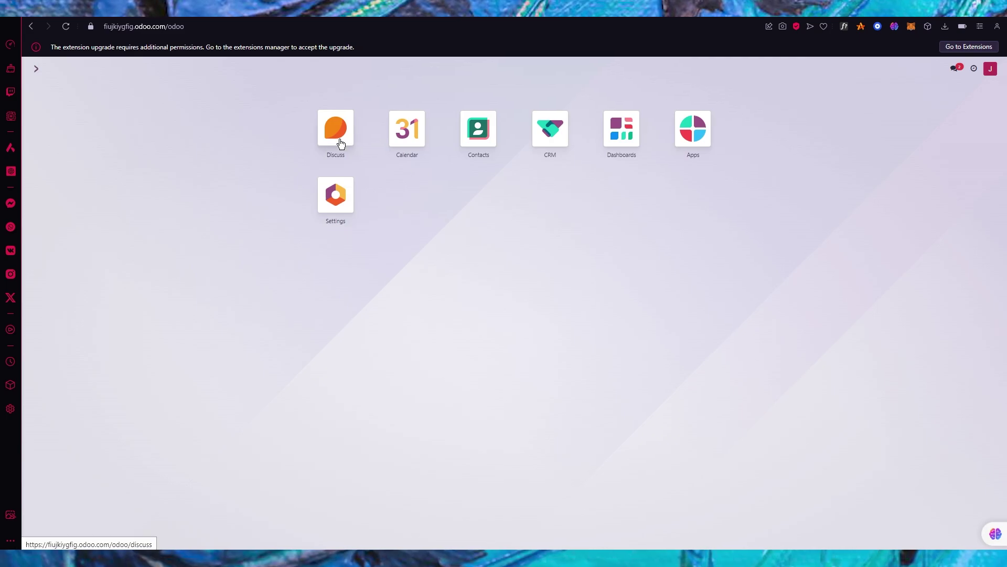
Schedule a 'Sales Race' meeting on Tuesday 21 May 2024, 08:15–09:15, then return to the apps home screen
{"action": "left_click", "coordinate": [399, 132]}
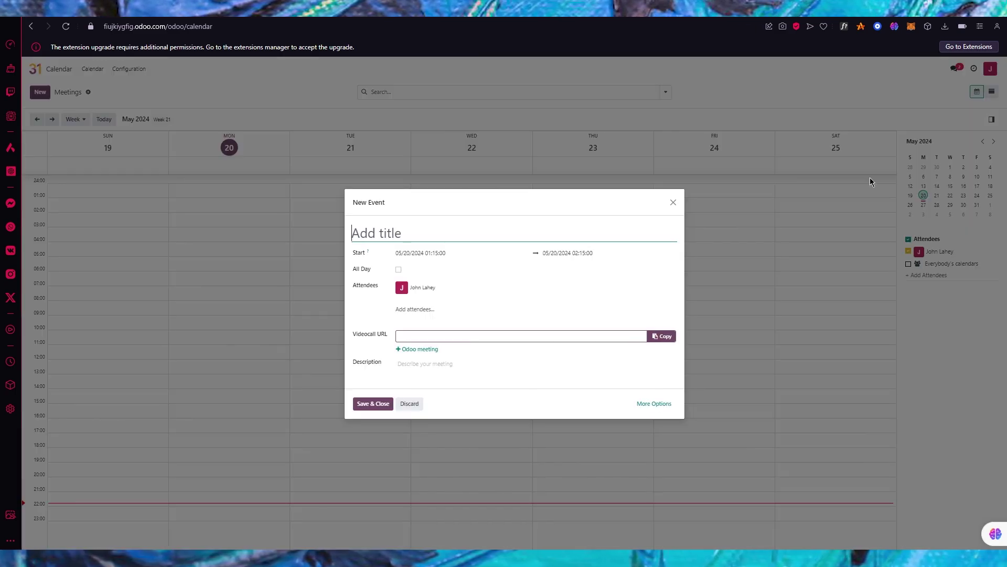
{"action": "left_click", "coordinate": [674, 203]}
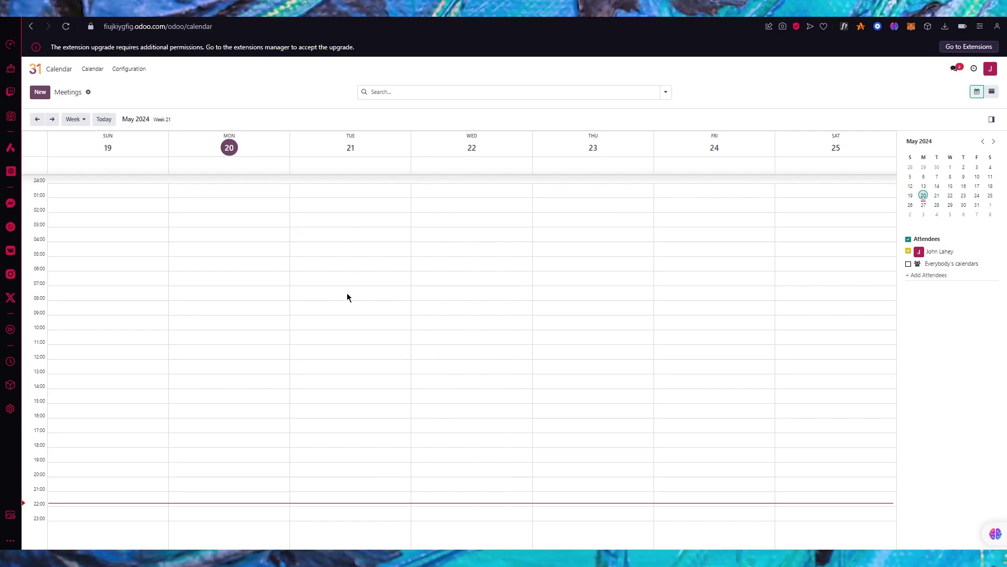
{"action": "left_click", "coordinate": [346, 311]}
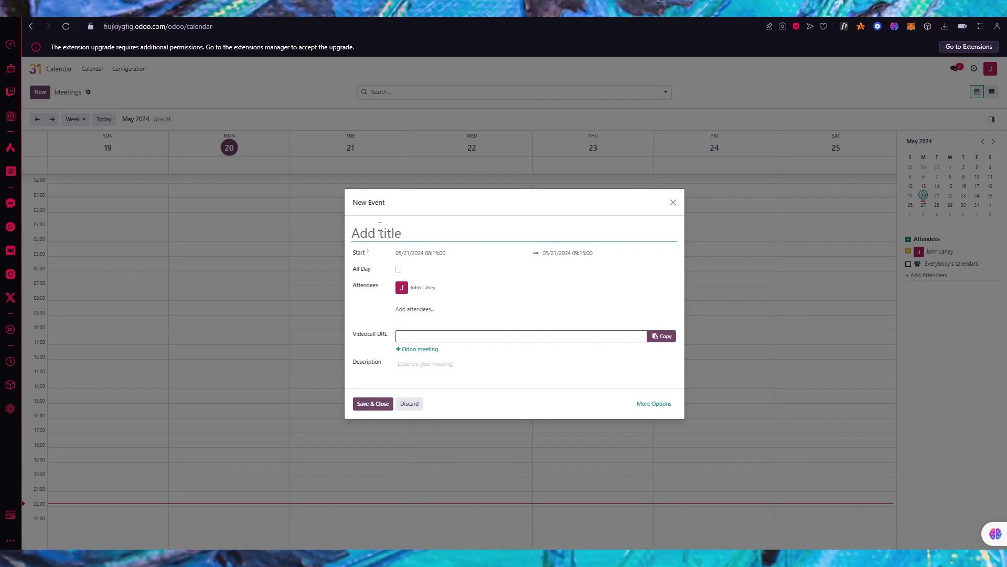
{"action": "type", "text": "Sales "}
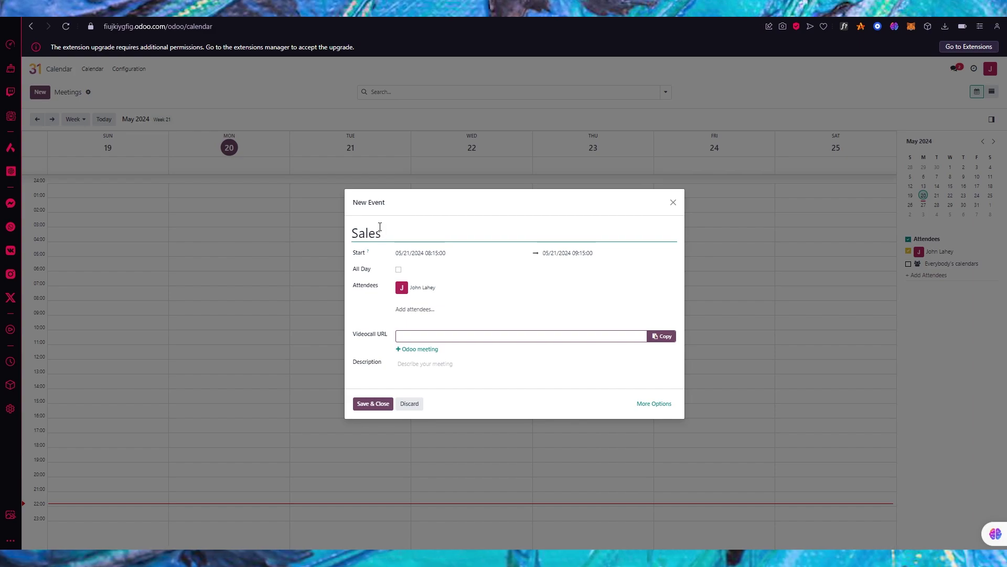
{"action": "type", "text": "Race"}
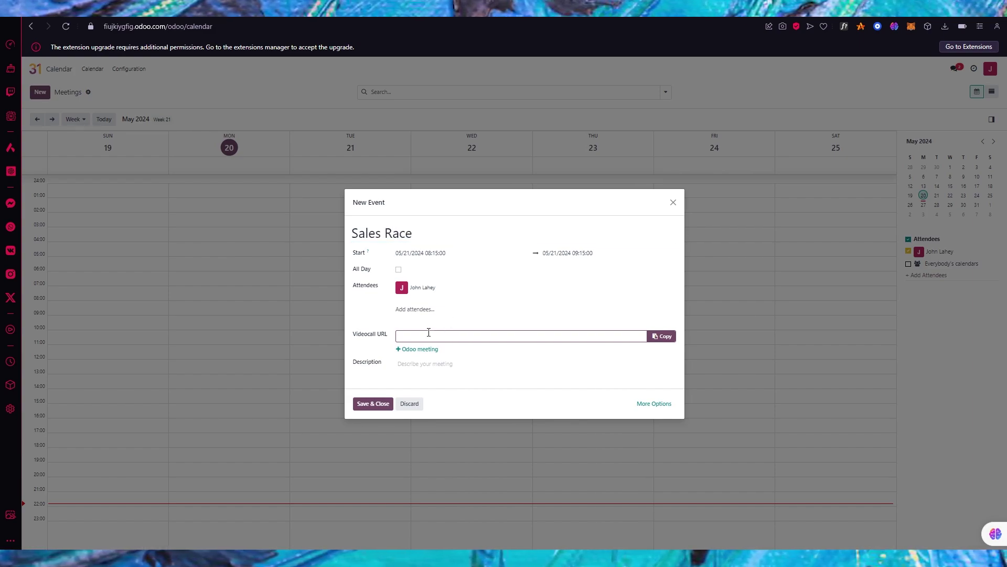
{"action": "left_click", "coordinate": [381, 404]}
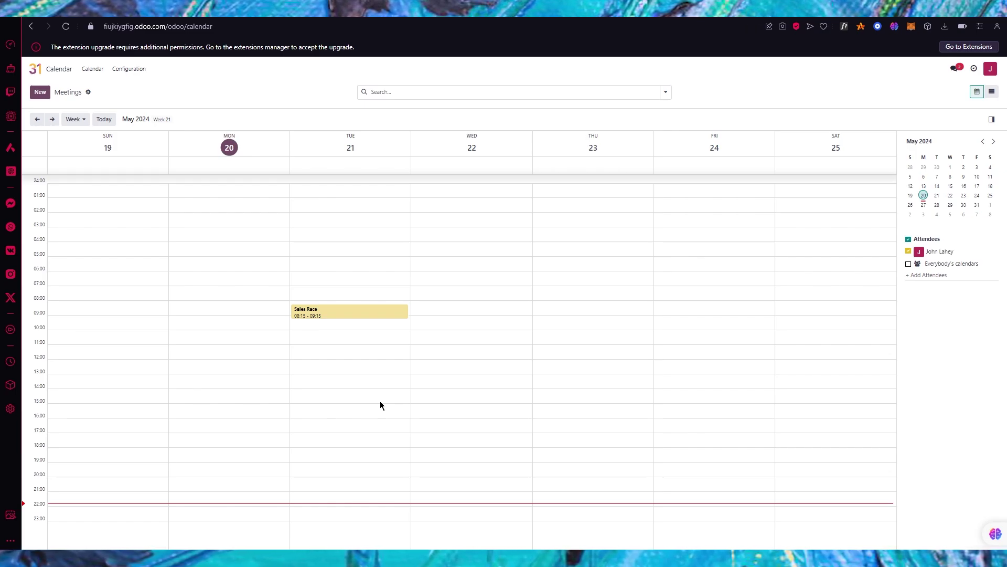
{"action": "left_click", "coordinate": [36, 69]}
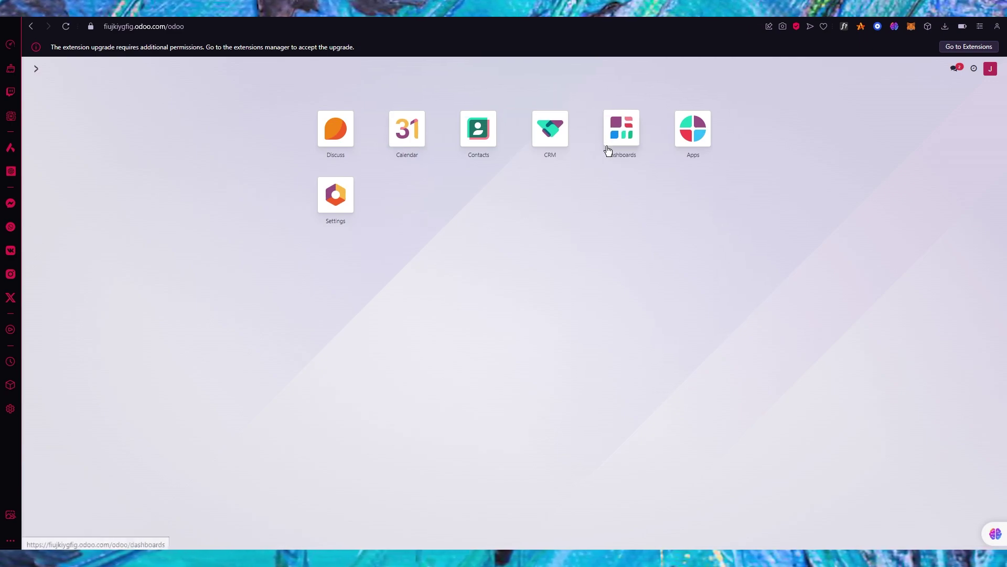
{"action": "left_click", "coordinate": [621, 138]}
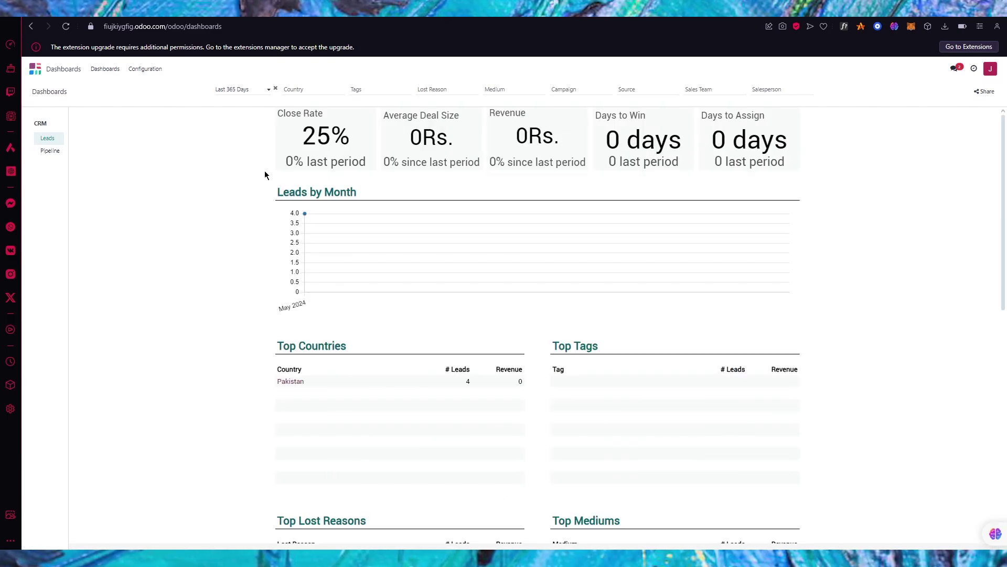
{"action": "scroll", "coordinate": [214, 239], "scroll_direction": "down", "scroll_amount": 8}
{"action": "scroll", "coordinate": [214, 237], "scroll_direction": "up", "scroll_amount": 10}
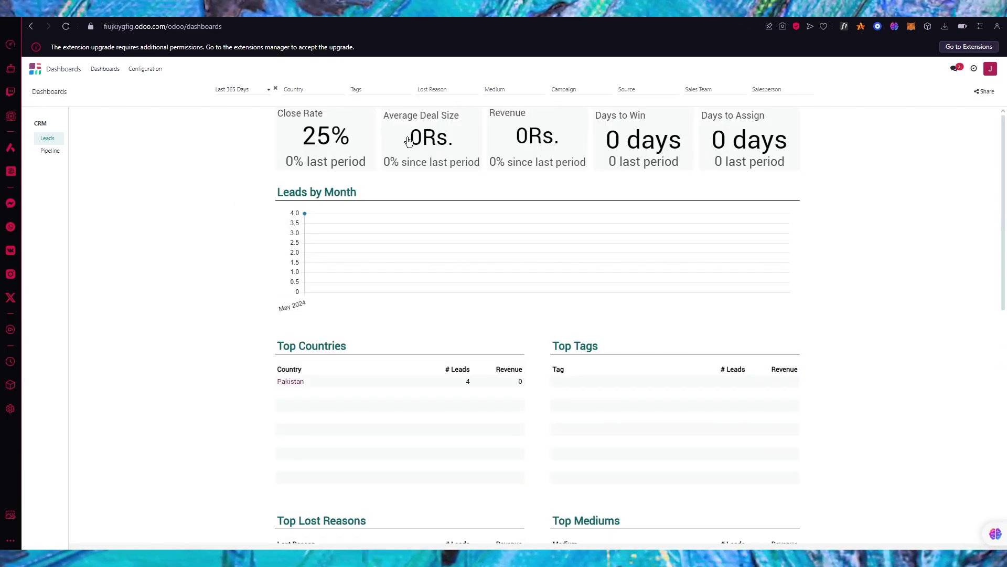
{"action": "scroll", "coordinate": [692, 287], "scroll_direction": "down", "scroll_amount": 8}
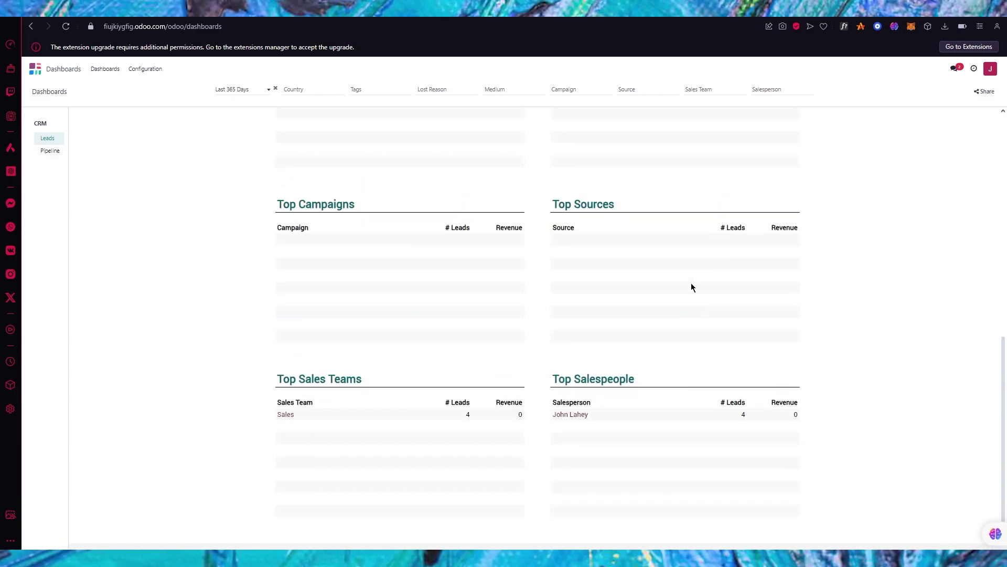
{"action": "scroll", "coordinate": [692, 288], "scroll_direction": "up", "scroll_amount": 8}
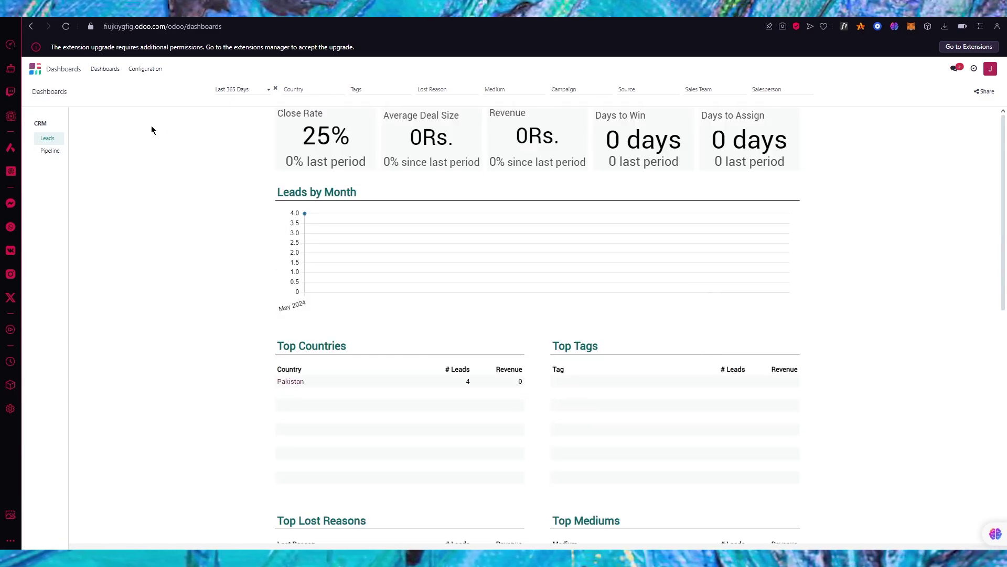
{"action": "left_click", "coordinate": [50, 151]}
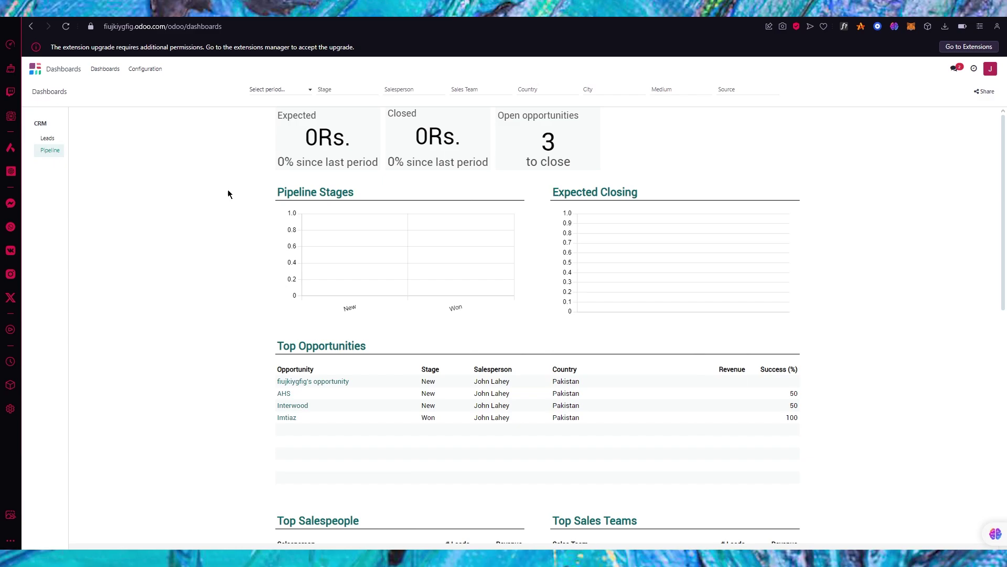
{"action": "scroll", "coordinate": [227, 189], "scroll_direction": "down", "scroll_amount": 9}
{"action": "scroll", "coordinate": [228, 190], "scroll_direction": "up", "scroll_amount": 9}
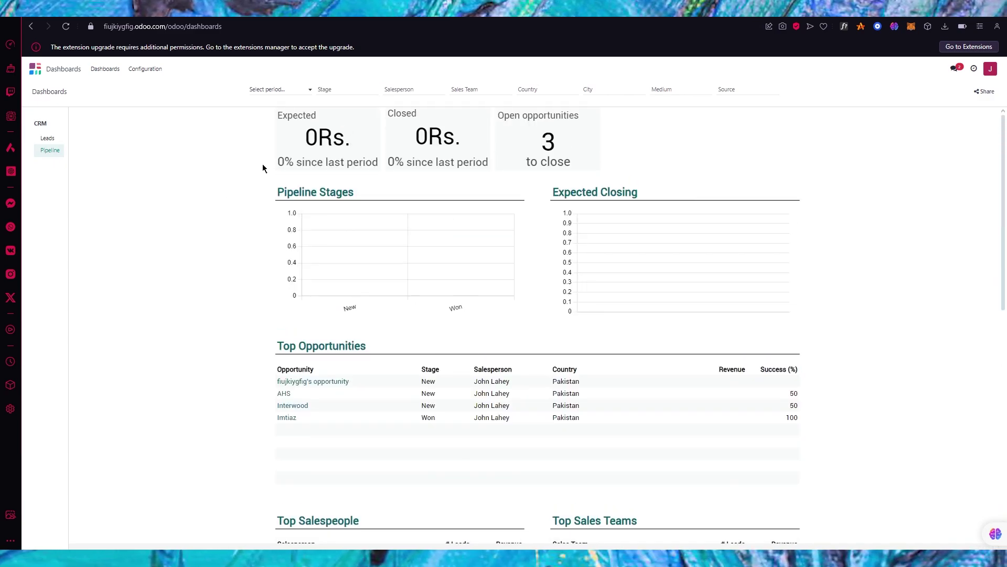
{"action": "left_click", "coordinate": [35, 69]}
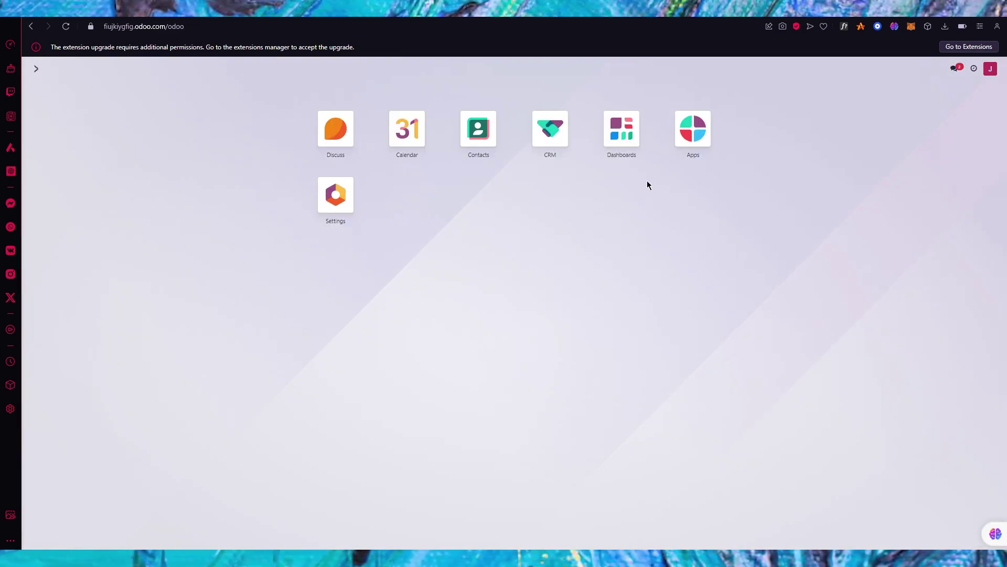
{"action": "left_click", "coordinate": [693, 130]}
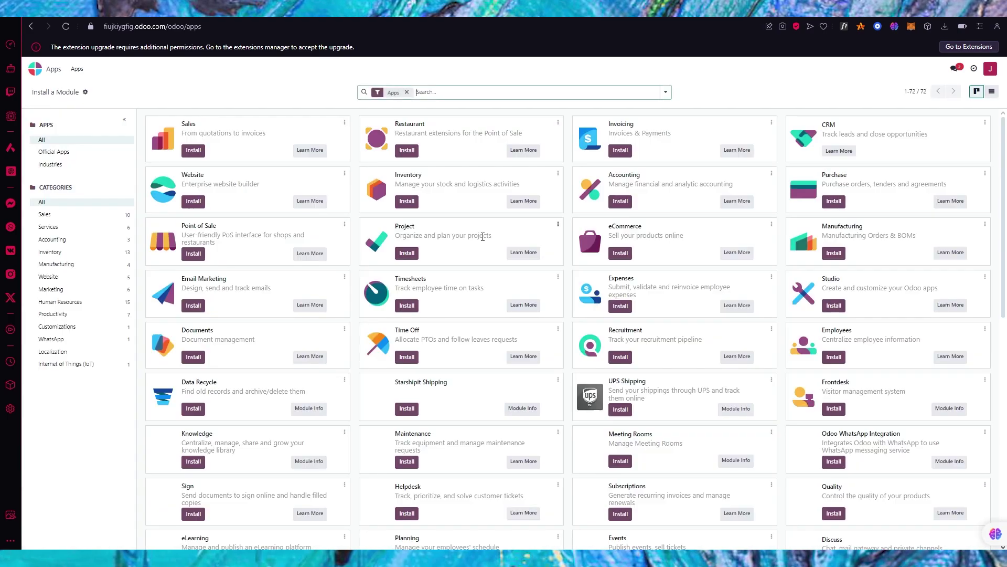
{"action": "scroll", "coordinate": [376, 277], "scroll_direction": "down", "scroll_amount": 10}
{"action": "scroll", "coordinate": [376, 277], "scroll_direction": "up", "scroll_amount": 10}
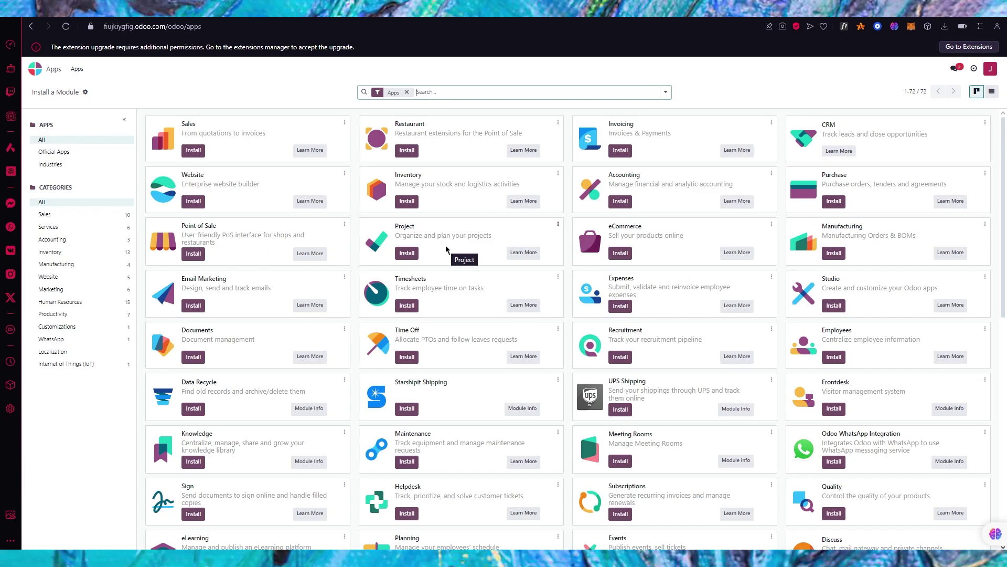
{"action": "left_click", "coordinate": [407, 253]}
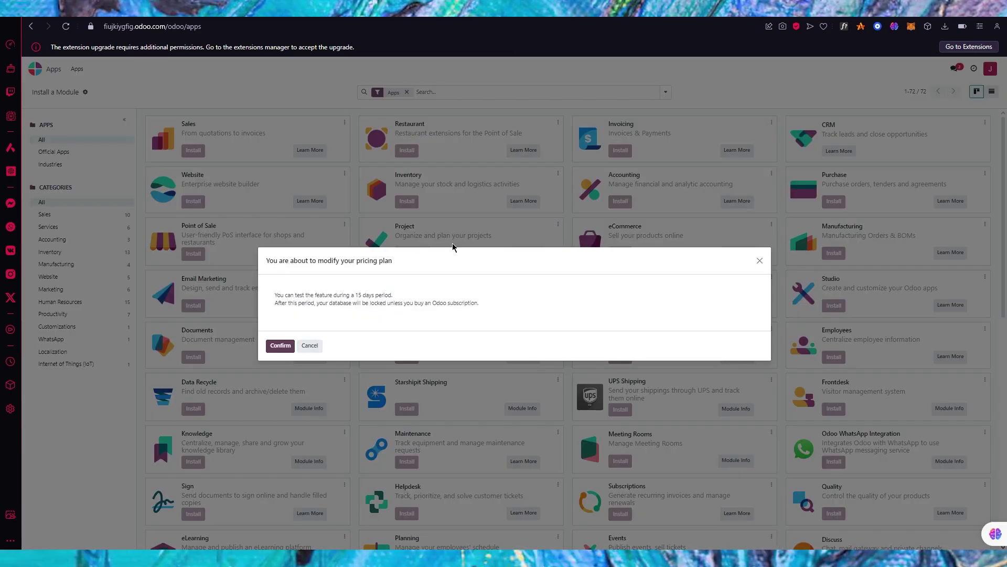
{"action": "left_click", "coordinate": [309, 345]}
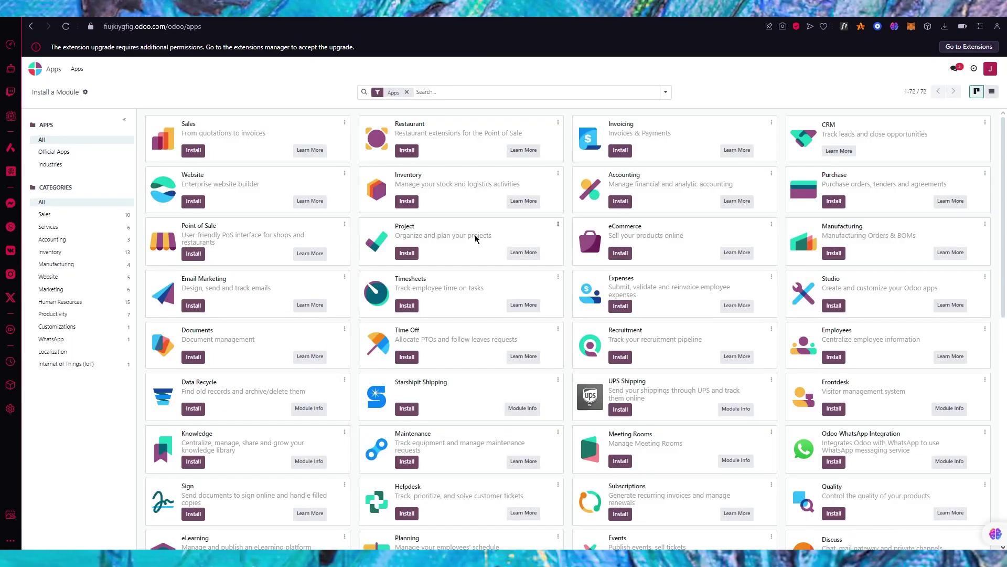
{"action": "scroll", "coordinate": [529, 272], "scroll_direction": "down", "scroll_amount": 10}
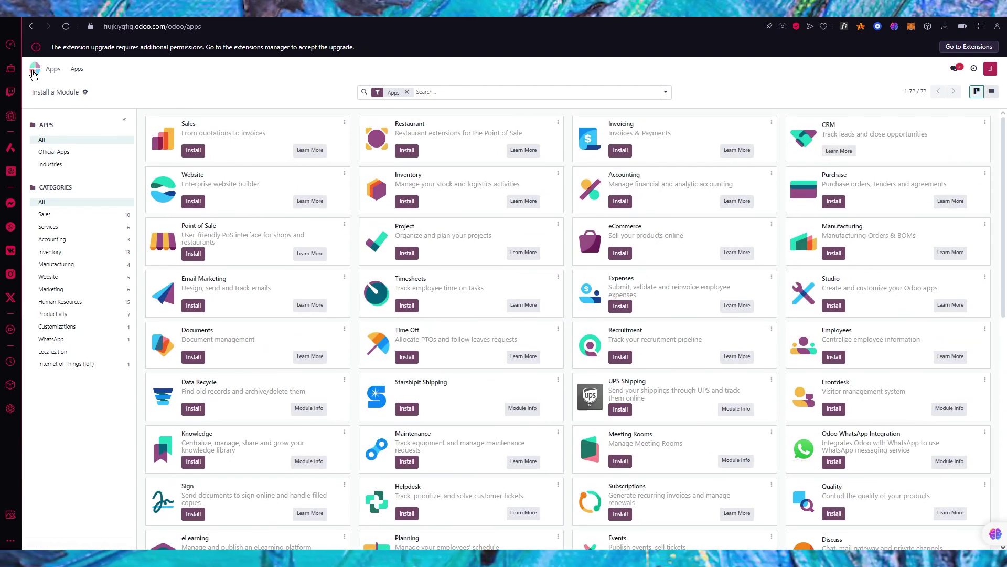
{"action": "left_click", "coordinate": [34, 74]}
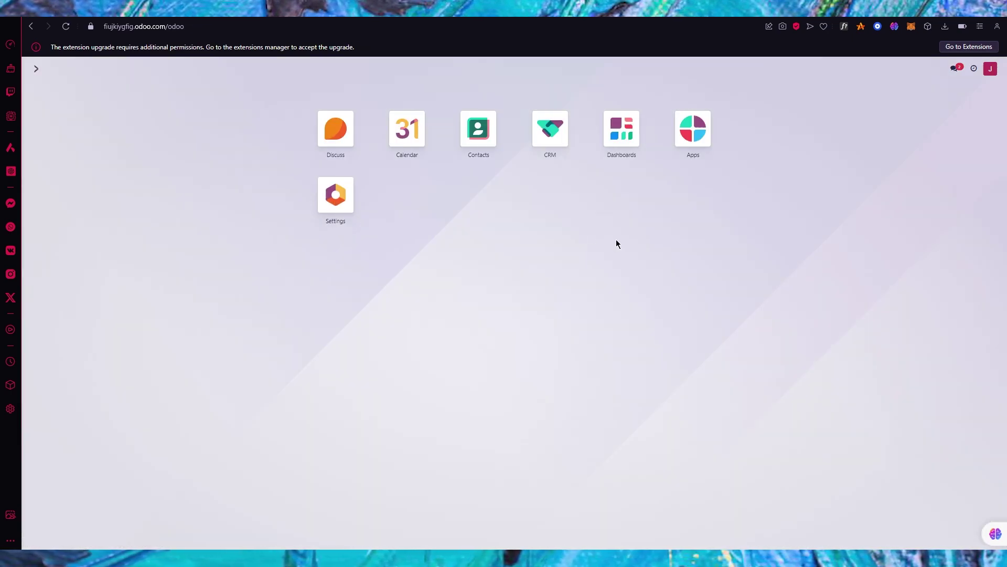